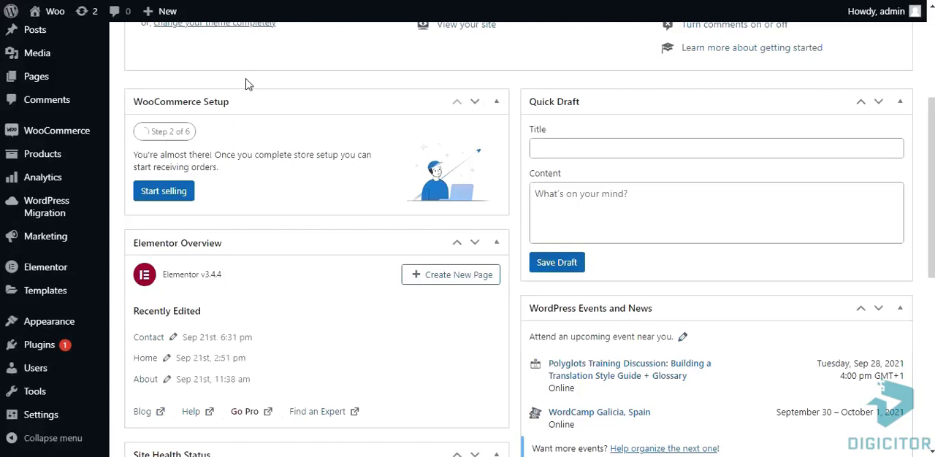
Enable the Cash on delivery payment method in the WooCommerce payment settings and save the changes
{"action": "mouse_move", "coordinate": [83, 143]}
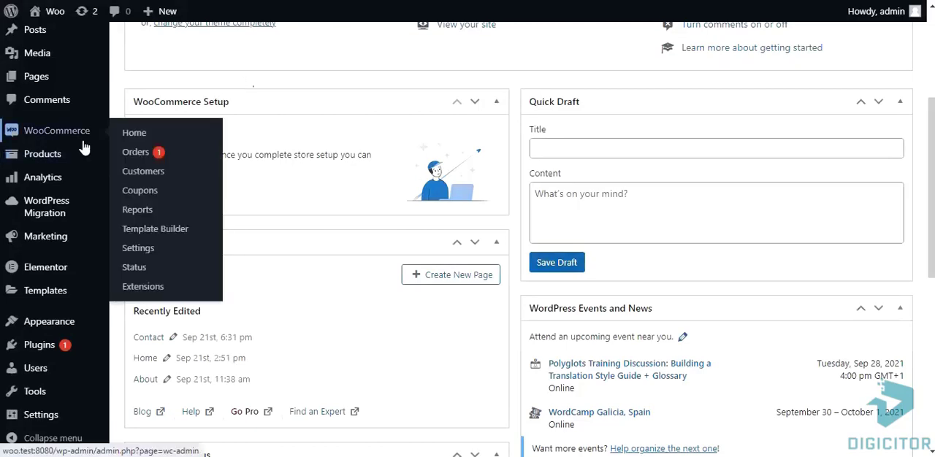
{"action": "left_click", "coordinate": [145, 251]}
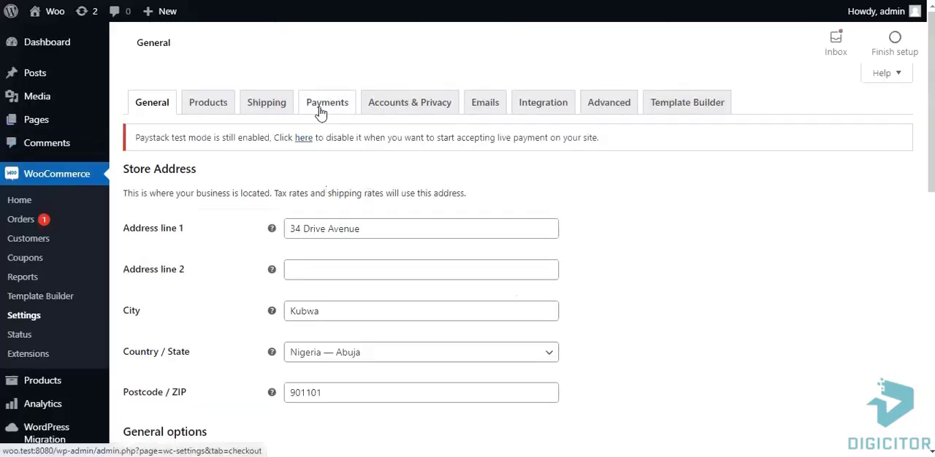
{"action": "left_click", "coordinate": [321, 109]}
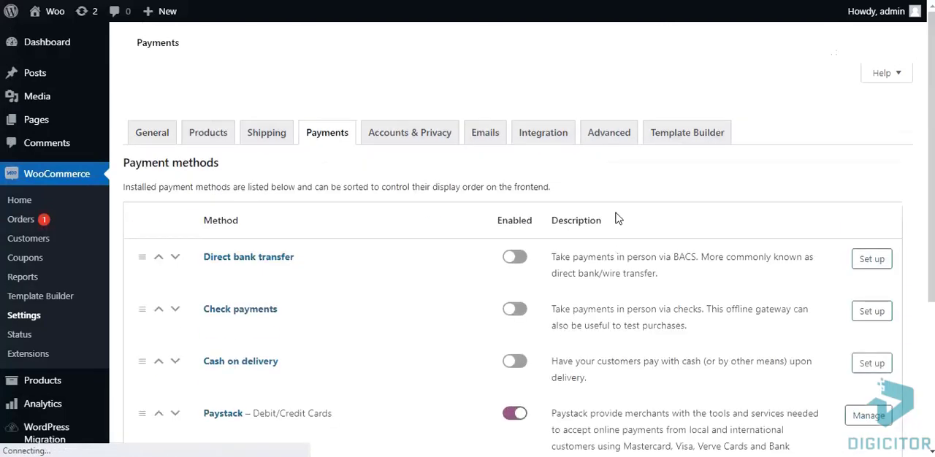
{"action": "scroll", "coordinate": [615, 218], "scroll_direction": "down", "scroll_amount": 1}
{"action": "scroll", "coordinate": [615, 217], "scroll_direction": "down", "scroll_amount": 2}
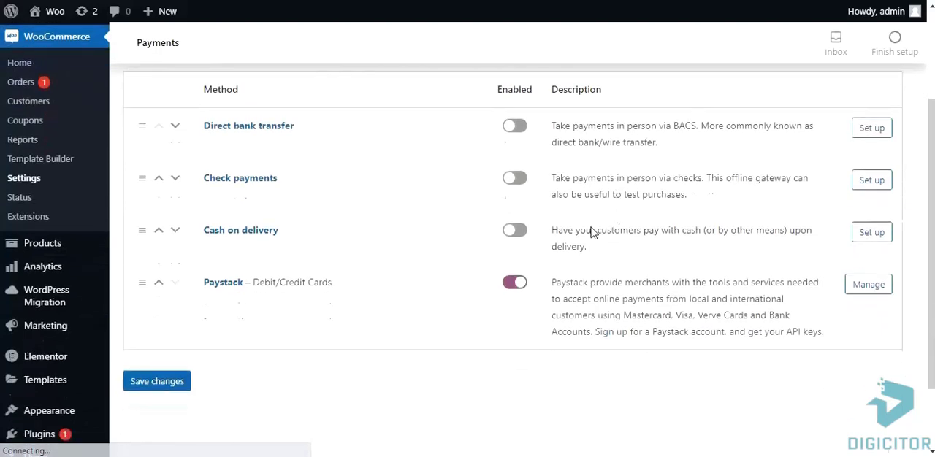
{"action": "left_click", "coordinate": [515, 231]}
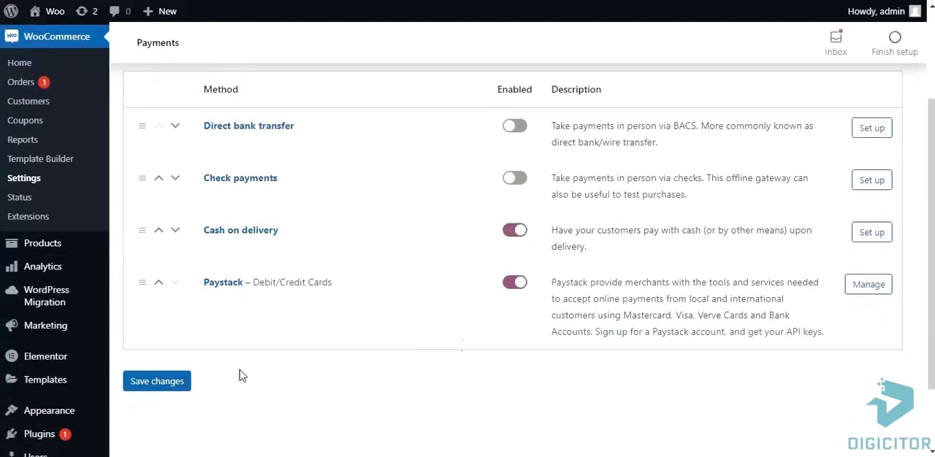
{"action": "left_click", "coordinate": [146, 391]}
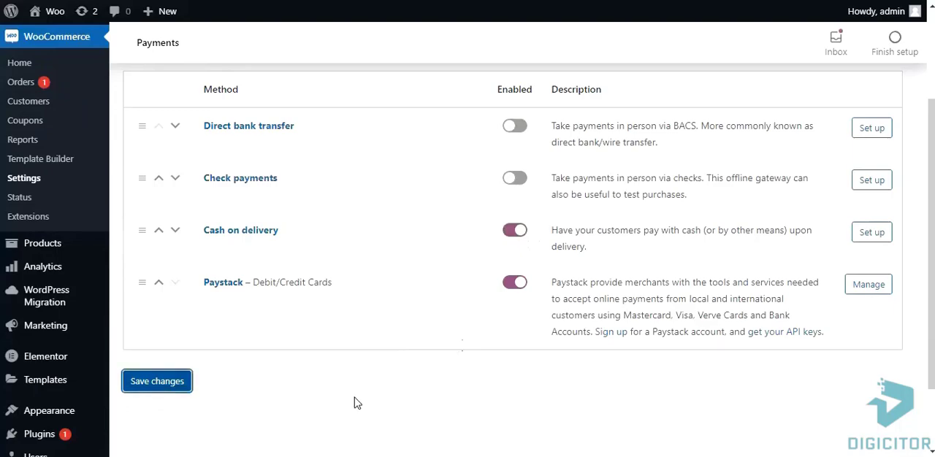
Visit the storefront and add the featured product "I see you" to the cart
{"action": "left_click", "coordinate": [61, 16]}
{"action": "scroll", "coordinate": [511, 188], "scroll_direction": "down", "scroll_amount": 5}
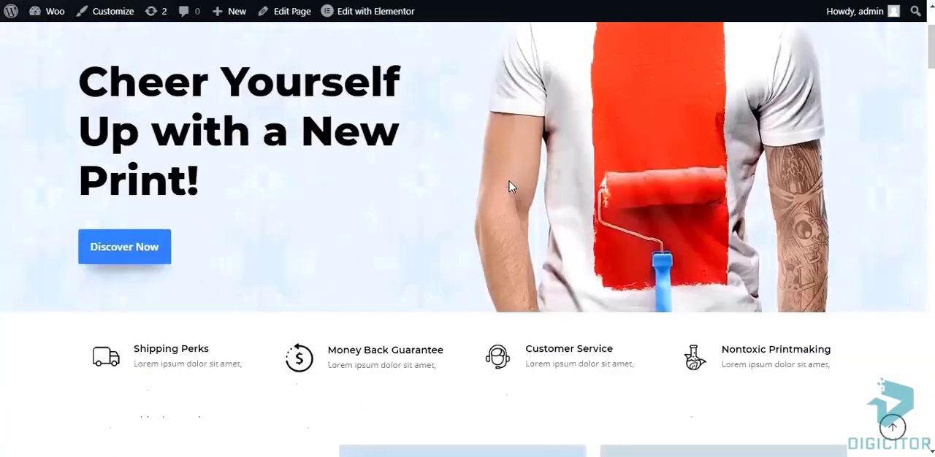
{"action": "scroll", "coordinate": [511, 188], "scroll_direction": "down", "scroll_amount": 7}
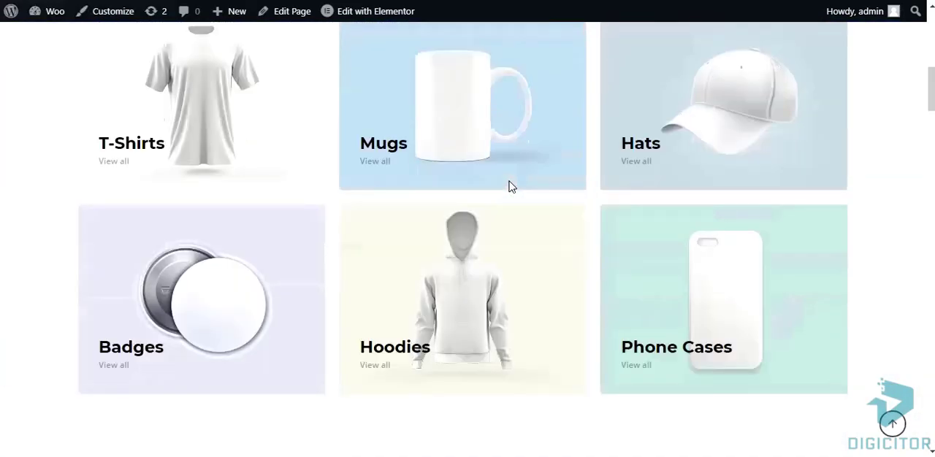
{"action": "scroll", "coordinate": [517, 191], "scroll_direction": "down", "scroll_amount": 8}
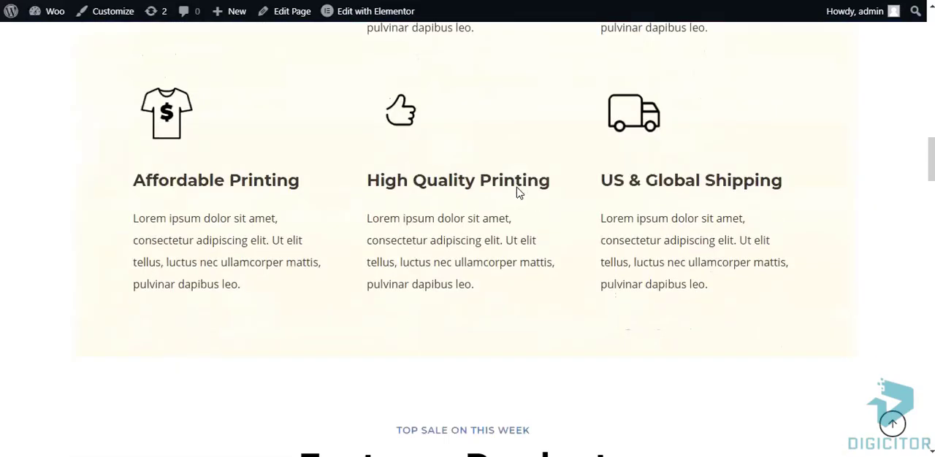
{"action": "scroll", "coordinate": [517, 192], "scroll_direction": "down", "scroll_amount": 3}
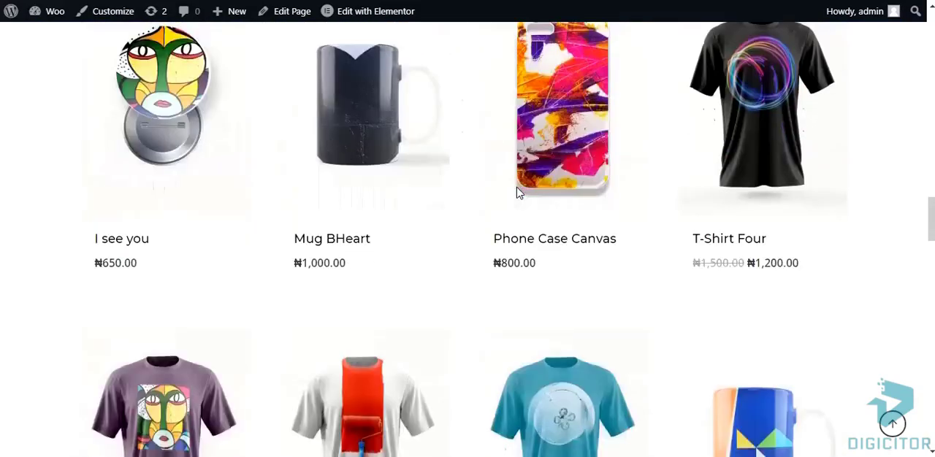
{"action": "left_click", "coordinate": [125, 283]}
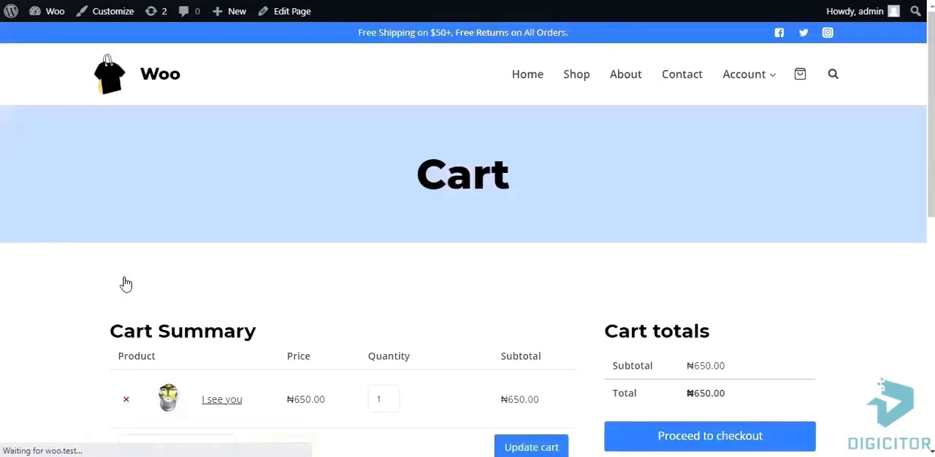
Check out the cart and place the order with Cash on delivery as the payment method
{"action": "scroll", "coordinate": [642, 307], "scroll_direction": "down", "scroll_amount": 1}
{"action": "scroll", "coordinate": [661, 305], "scroll_direction": "down", "scroll_amount": 1}
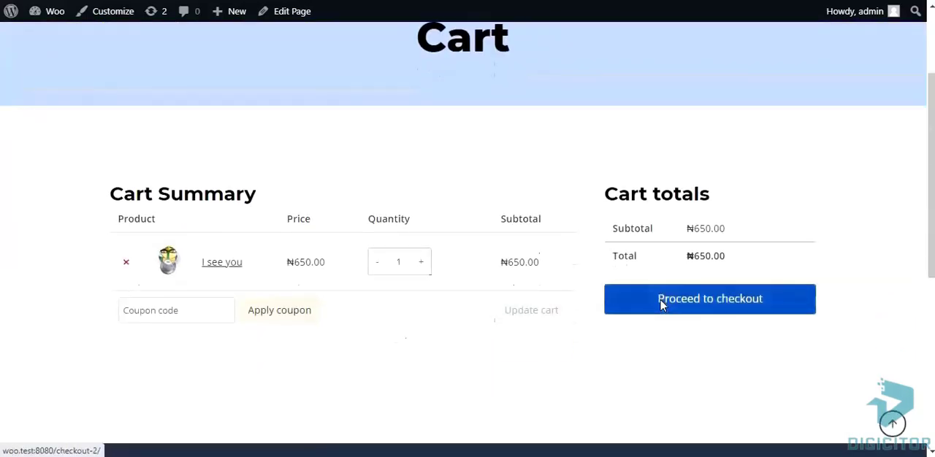
{"action": "left_click", "coordinate": [715, 309]}
{"action": "scroll", "coordinate": [716, 301], "scroll_direction": "down", "scroll_amount": 1}
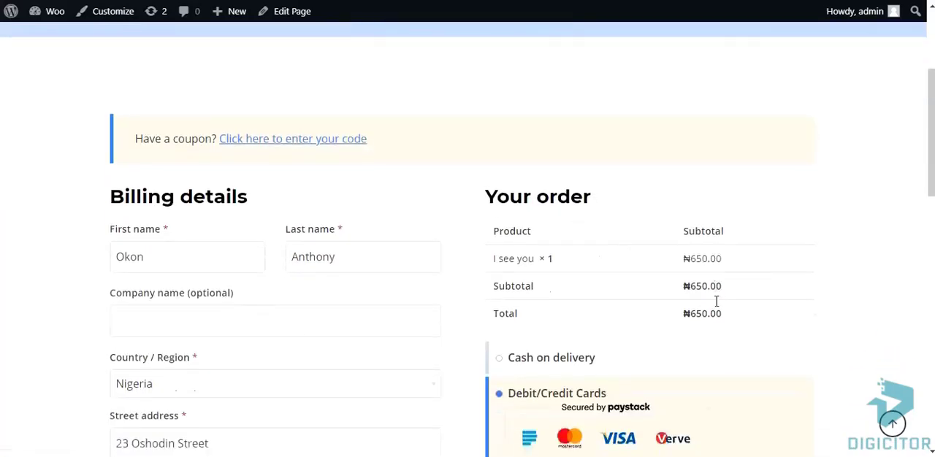
{"action": "scroll", "coordinate": [716, 304], "scroll_direction": "down", "scroll_amount": 3}
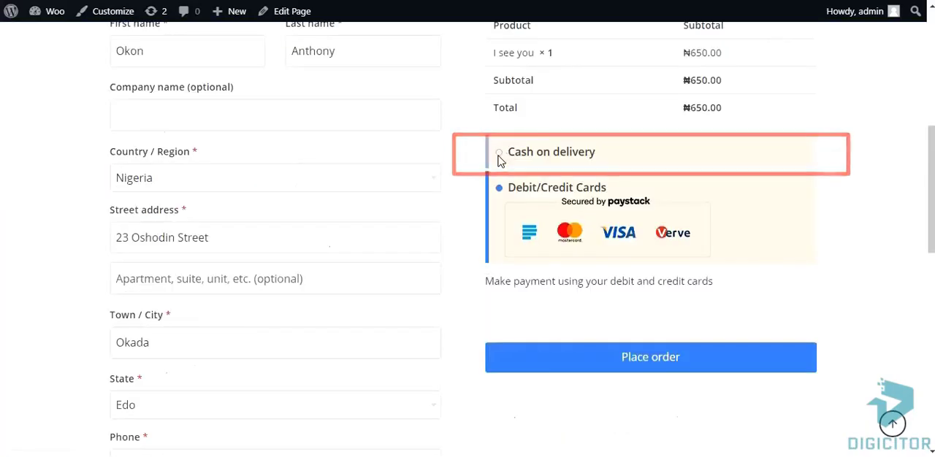
{"action": "left_click", "coordinate": [498, 155]}
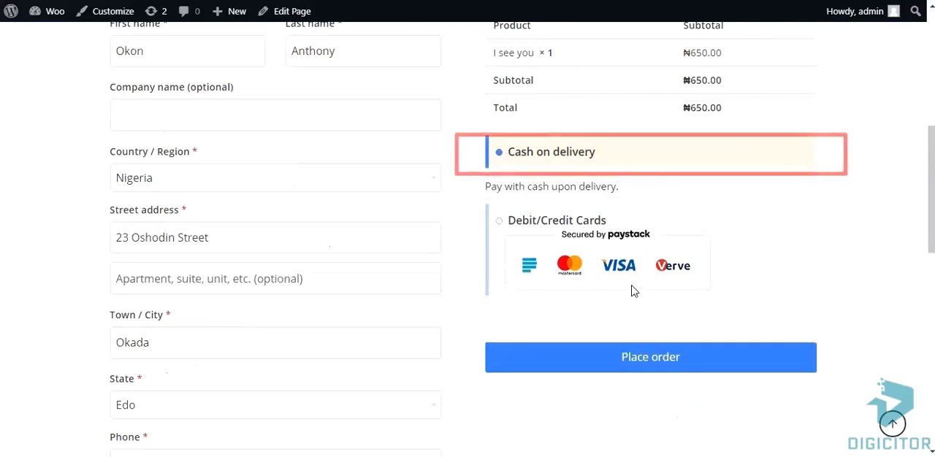
{"action": "left_click", "coordinate": [648, 358]}
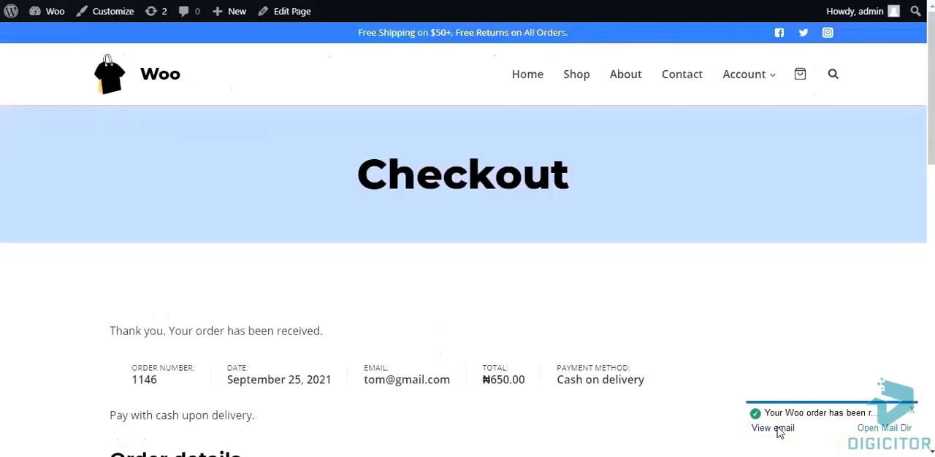
Open the order notification e-mail and review the order details on the confirmation page
{"action": "left_click", "coordinate": [779, 430]}
{"action": "scroll", "coordinate": [667, 314], "scroll_direction": "down", "scroll_amount": 2}
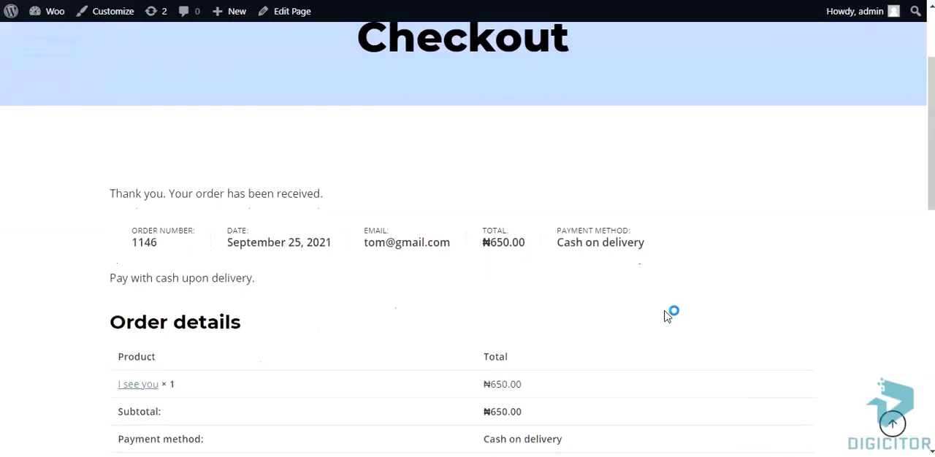
{"action": "scroll", "coordinate": [667, 314], "scroll_direction": "down", "scroll_amount": 1}
{"action": "scroll", "coordinate": [668, 316], "scroll_direction": "down", "scroll_amount": 1}
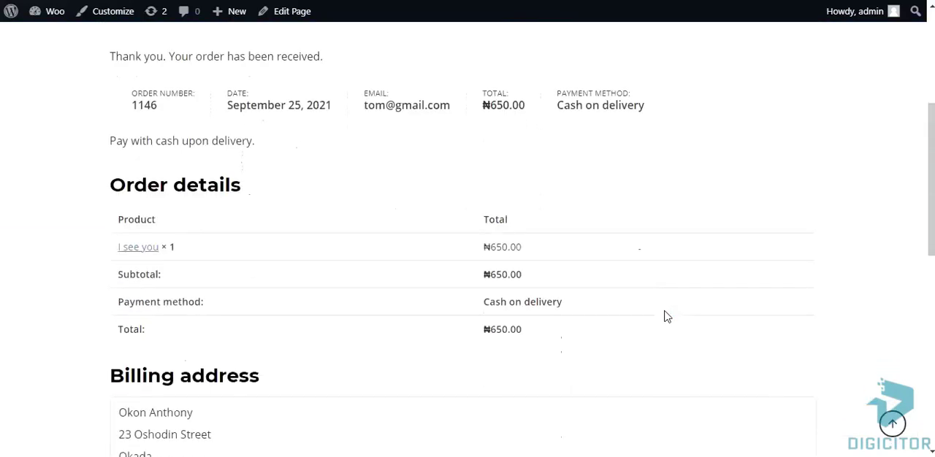
{"action": "scroll", "coordinate": [667, 316], "scroll_direction": "up", "scroll_amount": 1}
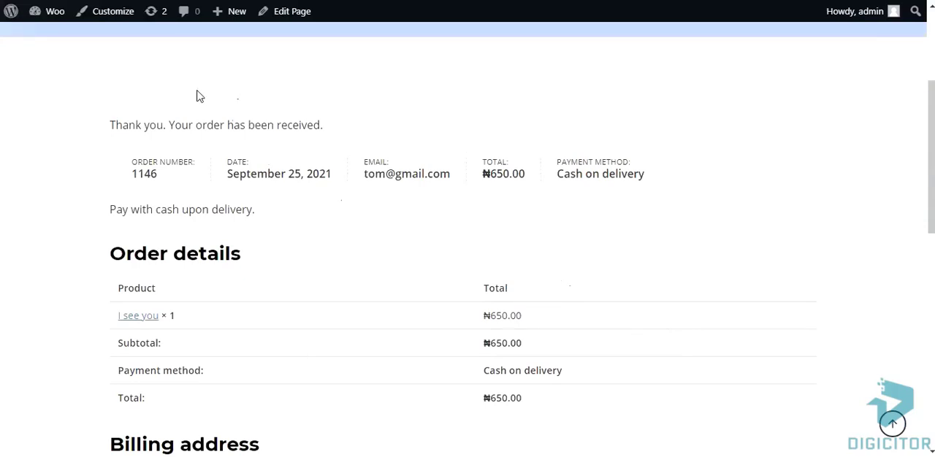
Search the plugin directory for "smart cod", then install and activate the WooCommerce Smart COD plugin
{"action": "left_click", "coordinate": [46, 19]}
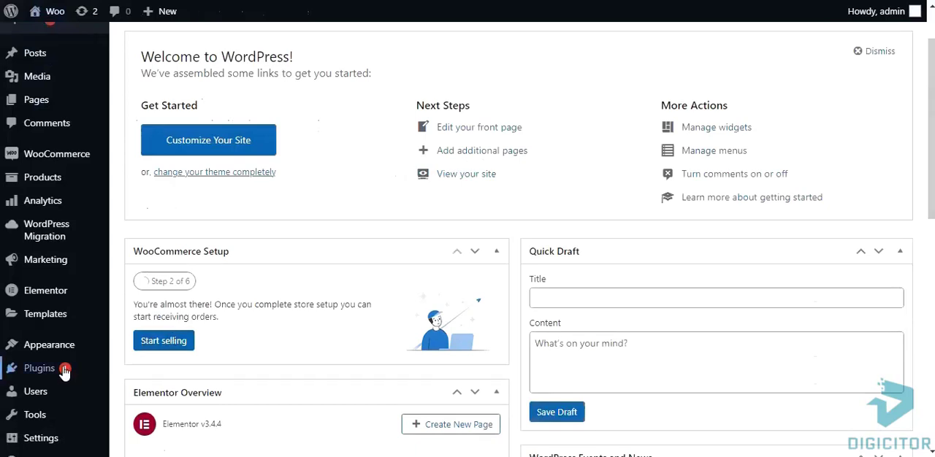
{"action": "mouse_move", "coordinate": [43, 378]}
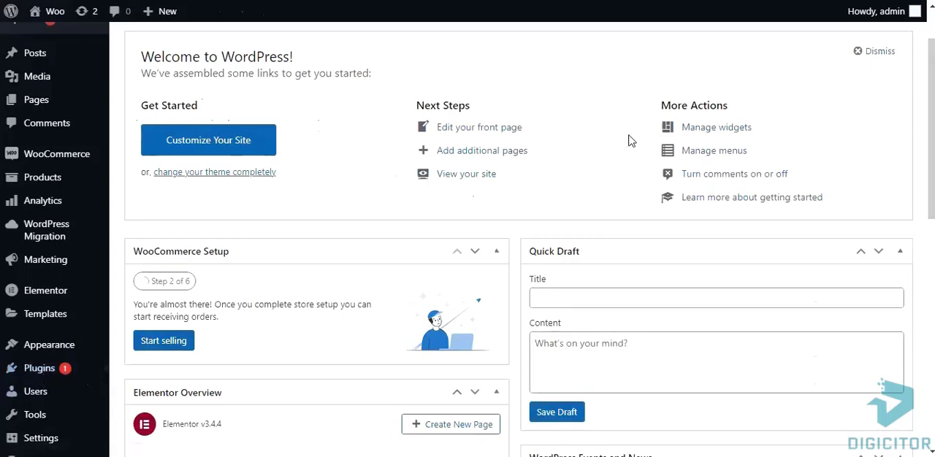
{"action": "left_click", "coordinate": [753, 117]}
{"action": "type", "text": "smart cod"}
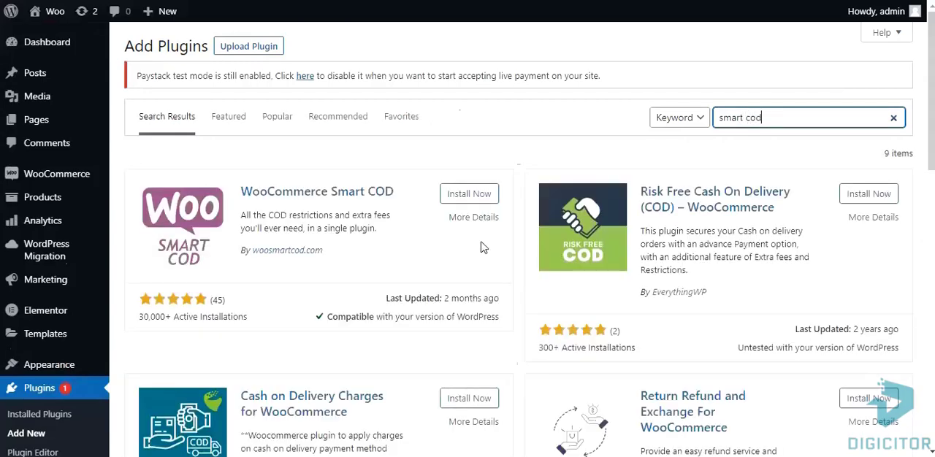
{"action": "left_click", "coordinate": [471, 195]}
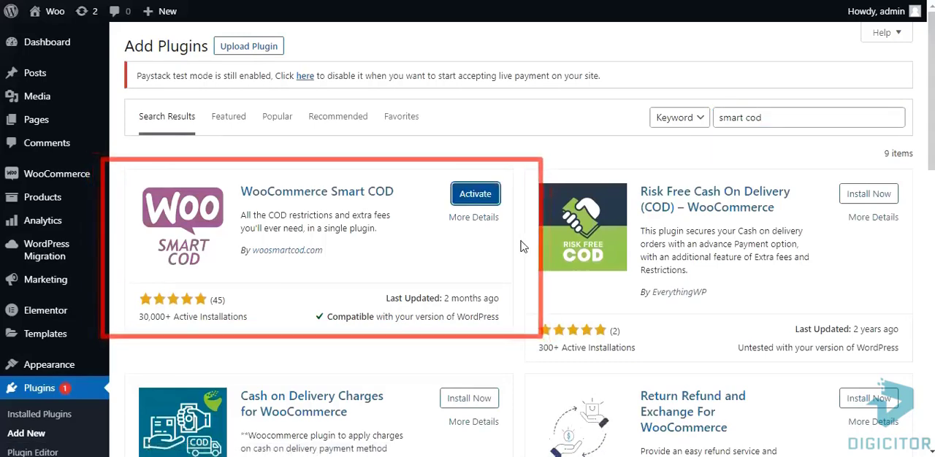
{"action": "left_click", "coordinate": [479, 197]}
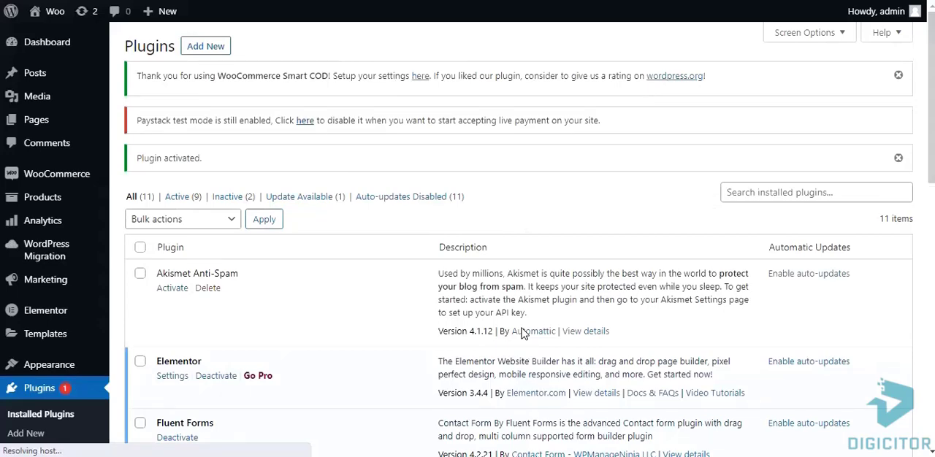
In the Cash on delivery payment settings, enable the method for cart amounts greater than or equal to 6000 and save
{"action": "mouse_move", "coordinate": [62, 175]}
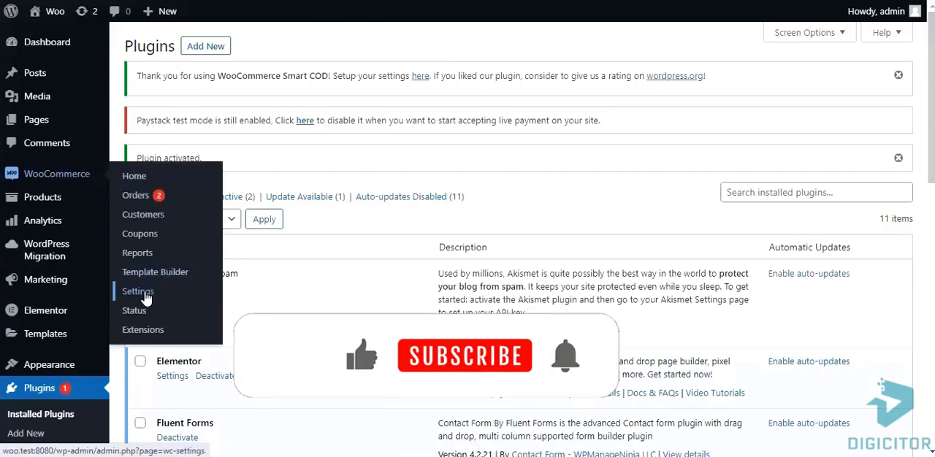
{"action": "left_click", "coordinate": [198, 294]}
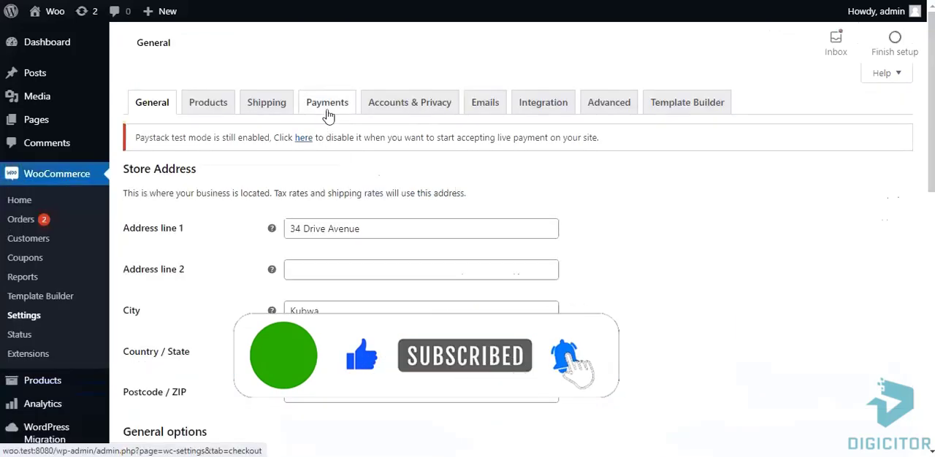
{"action": "left_click", "coordinate": [327, 110]}
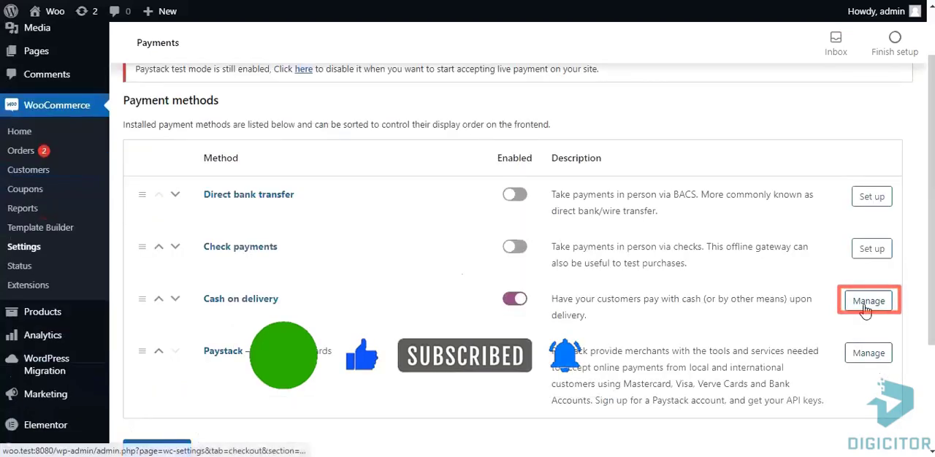
{"action": "left_click", "coordinate": [865, 309]}
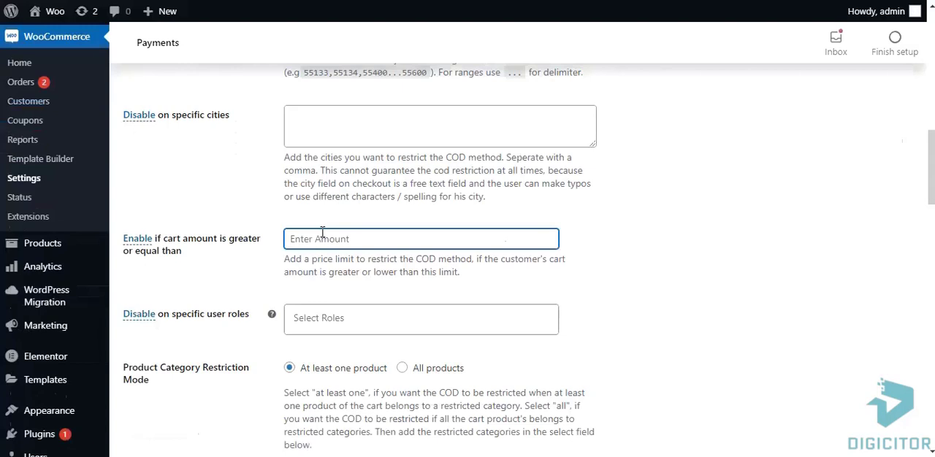
{"action": "type", "text": "6000"}
{"action": "scroll", "coordinate": [603, 322], "scroll_direction": "down", "scroll_amount": 10}
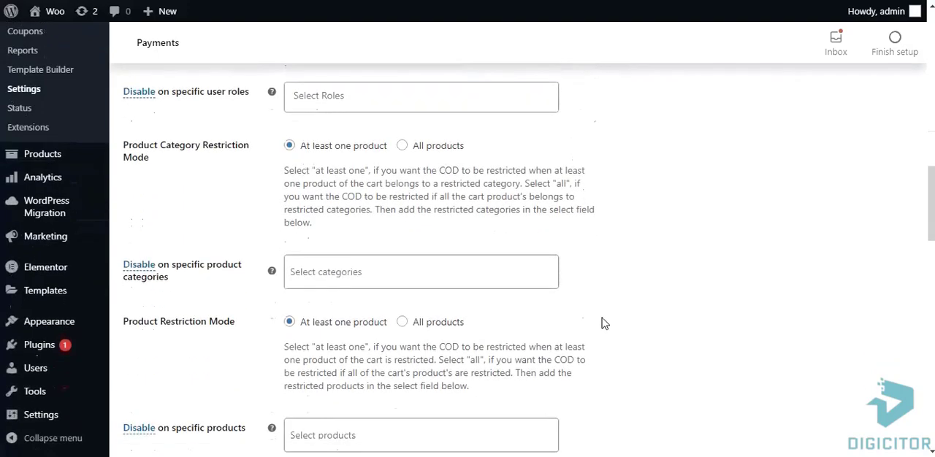
{"action": "scroll", "coordinate": [604, 322], "scroll_direction": "down", "scroll_amount": 15}
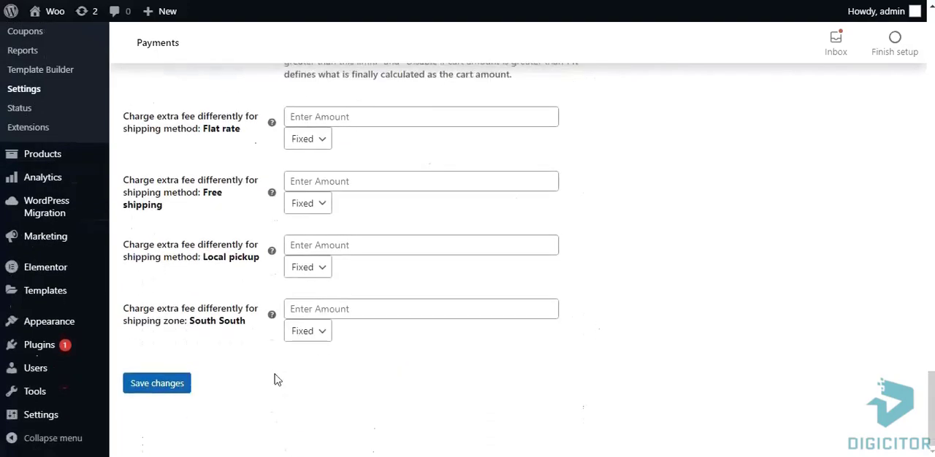
{"action": "left_click", "coordinate": [146, 389]}
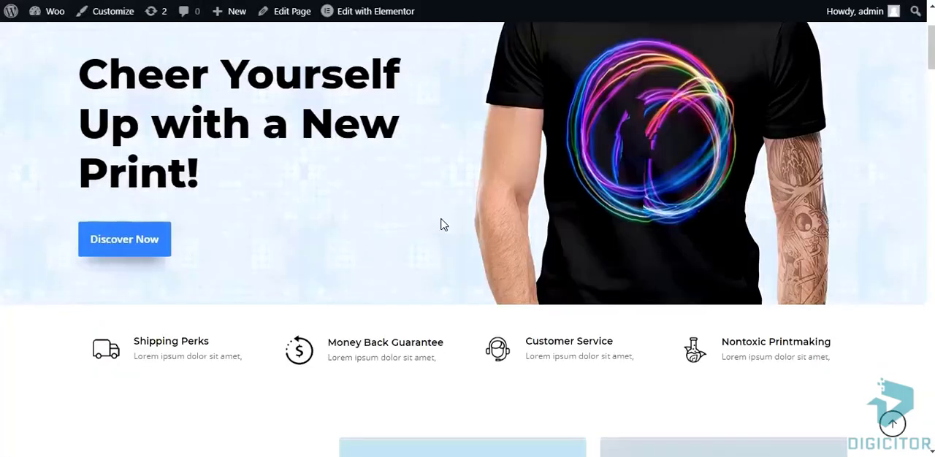
Add T-Shirt One from the shop home page's featured products to the cart
{"action": "scroll", "coordinate": [440, 223], "scroll_direction": "down", "scroll_amount": 8}
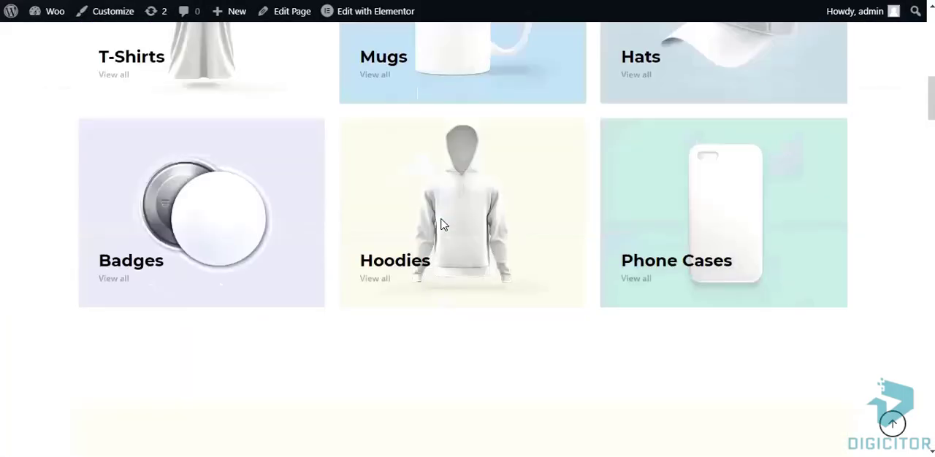
{"action": "scroll", "coordinate": [441, 223], "scroll_direction": "down", "scroll_amount": 8}
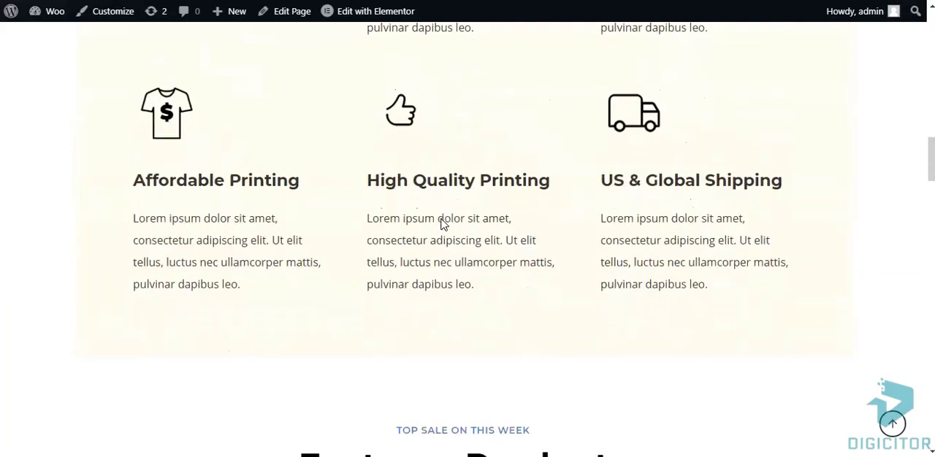
{"action": "scroll", "coordinate": [440, 223], "scroll_direction": "down", "scroll_amount": 10}
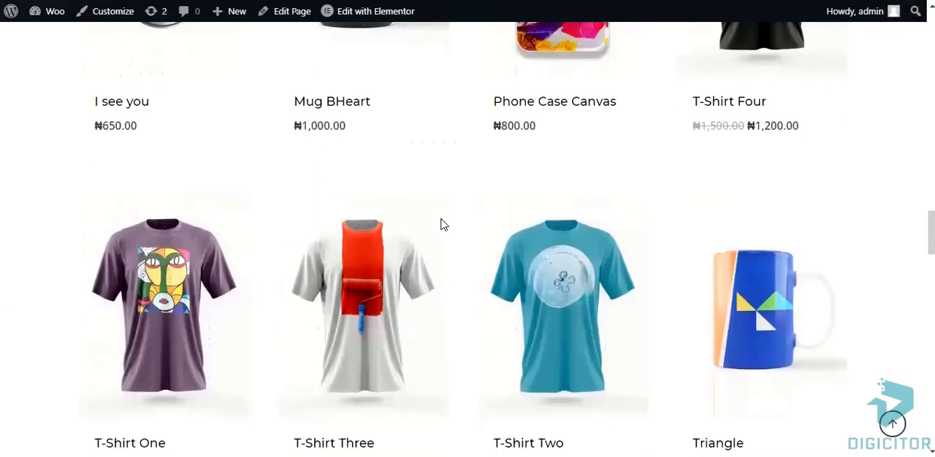
{"action": "scroll", "coordinate": [440, 224], "scroll_direction": "down", "scroll_amount": 2}
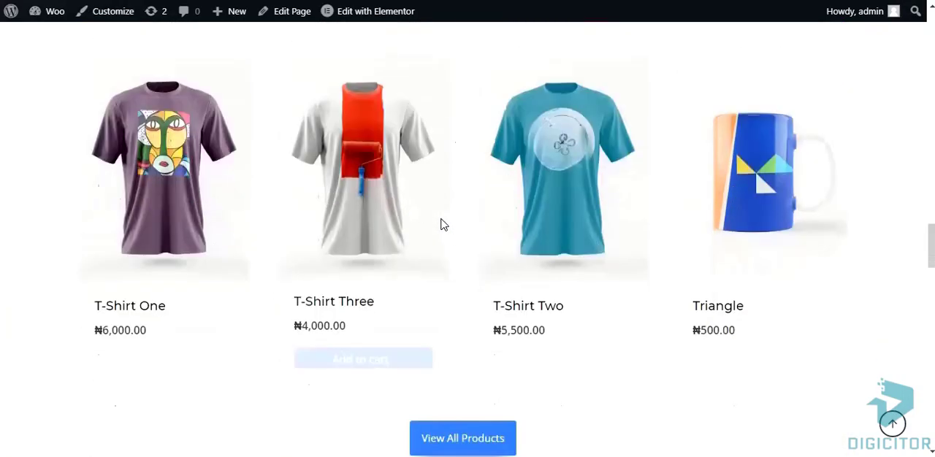
{"action": "mouse_move", "coordinate": [165, 373]}
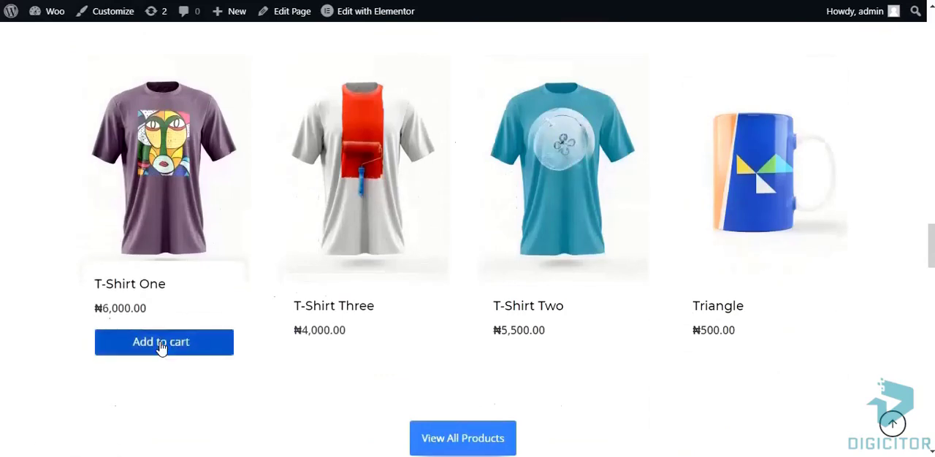
{"action": "left_click", "coordinate": [162, 346]}
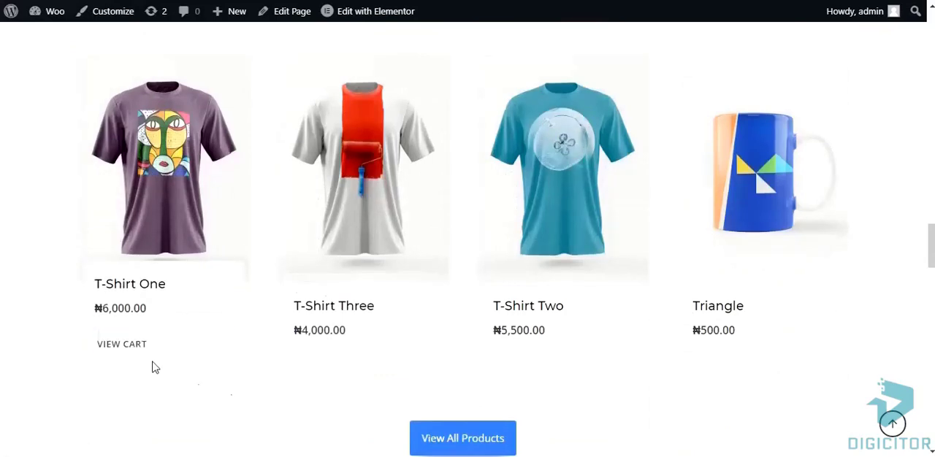
Open the cart in a new browser tab and proceed to checkout with T-Shirt One
{"action": "right_click", "coordinate": [126, 354]}
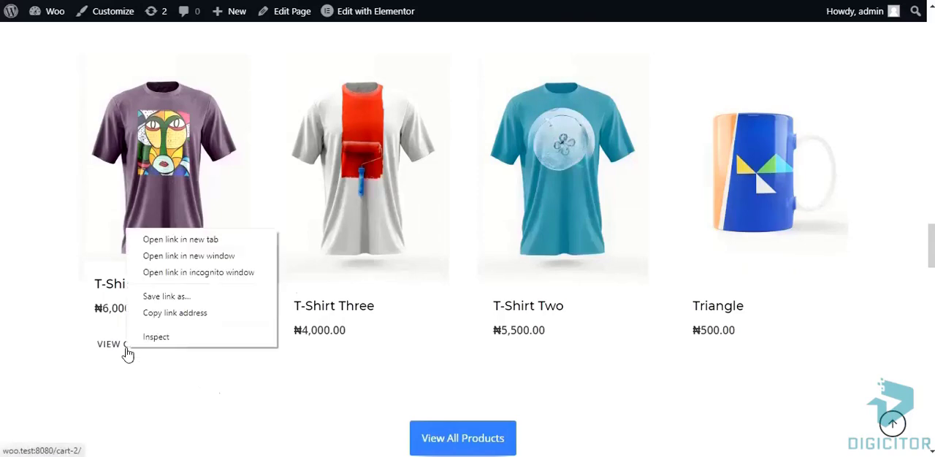
{"action": "left_click", "coordinate": [187, 249]}
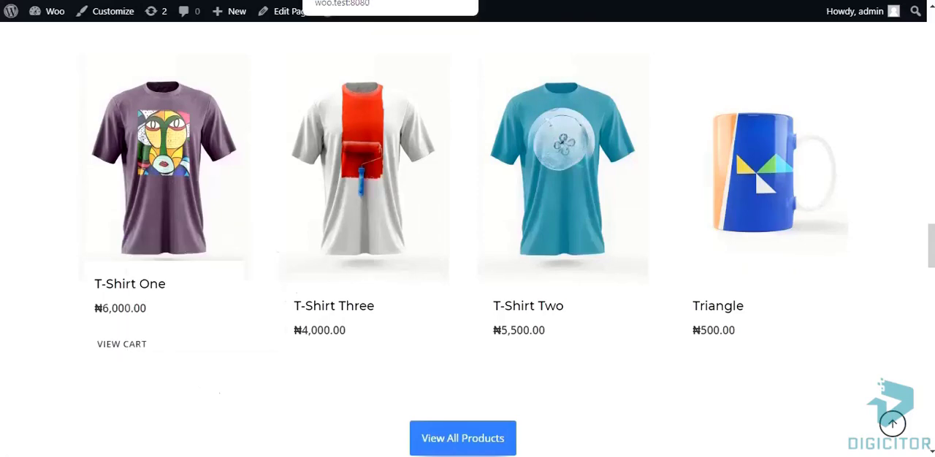
{"action": "scroll", "coordinate": [676, 256], "scroll_direction": "down", "scroll_amount": 2}
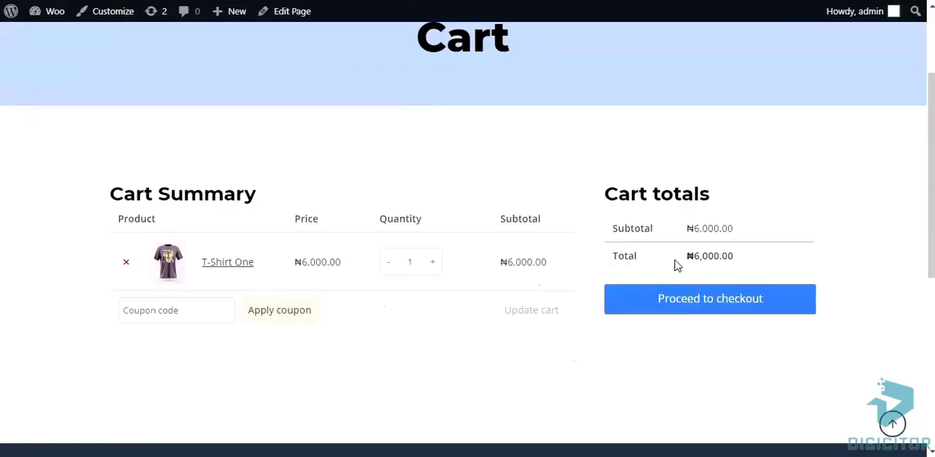
{"action": "left_click", "coordinate": [709, 312]}
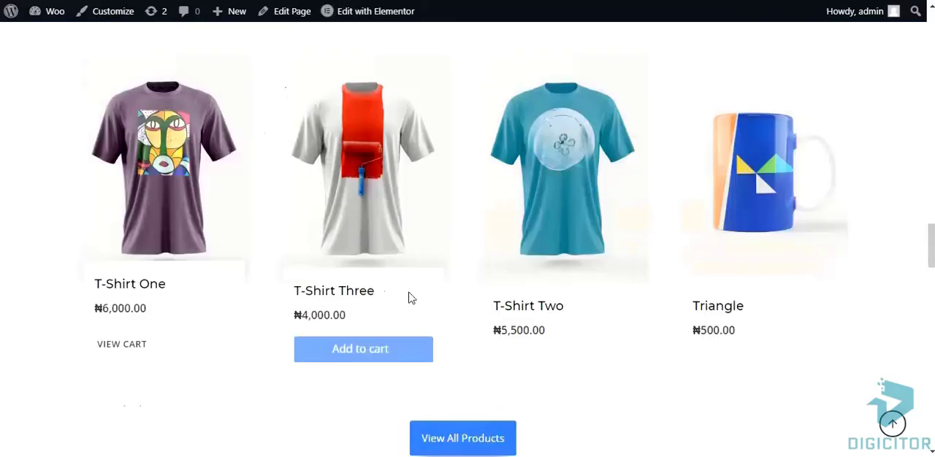
Add T-Shirt Three to the cart and open the cart in a new browser tab to test checkout
{"action": "left_click", "coordinate": [359, 349]}
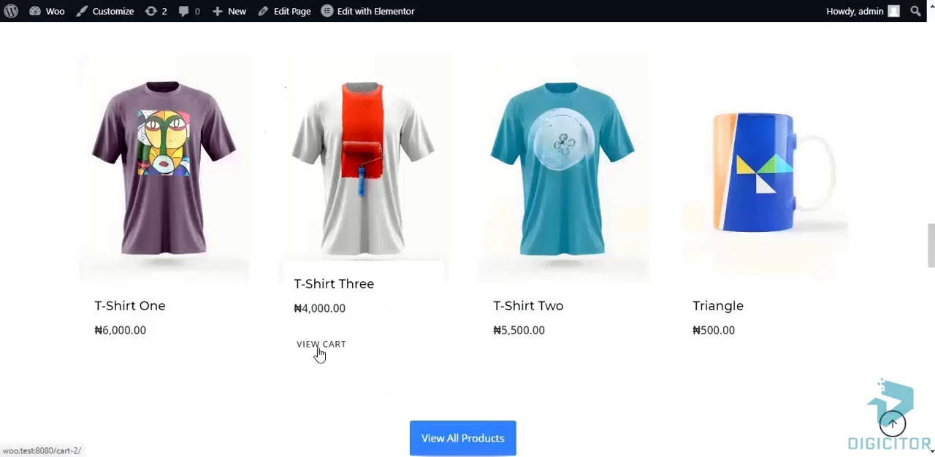
{"action": "right_click", "coordinate": [319, 353]}
{"action": "left_click", "coordinate": [372, 238]}
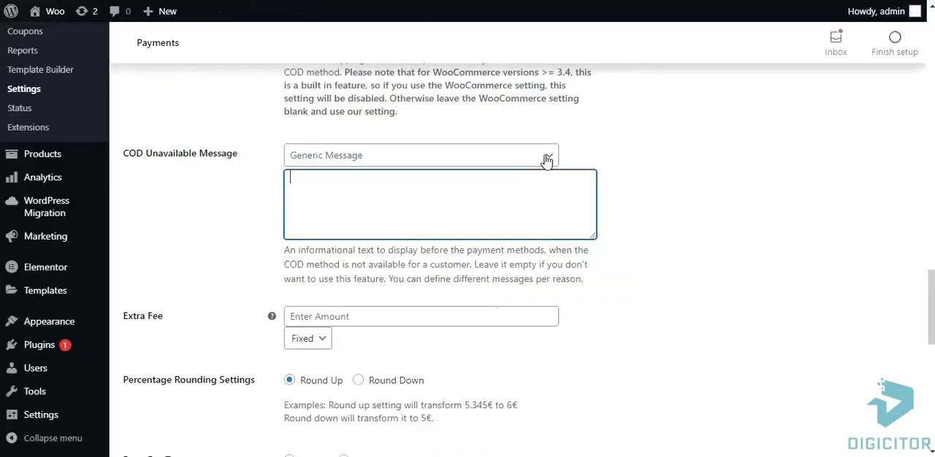
Set the restricted cart amount unavailable message to "Please make an order of more than N6000 to get Cash on Delivery Payment method" and save
{"action": "left_click", "coordinate": [545, 156]}
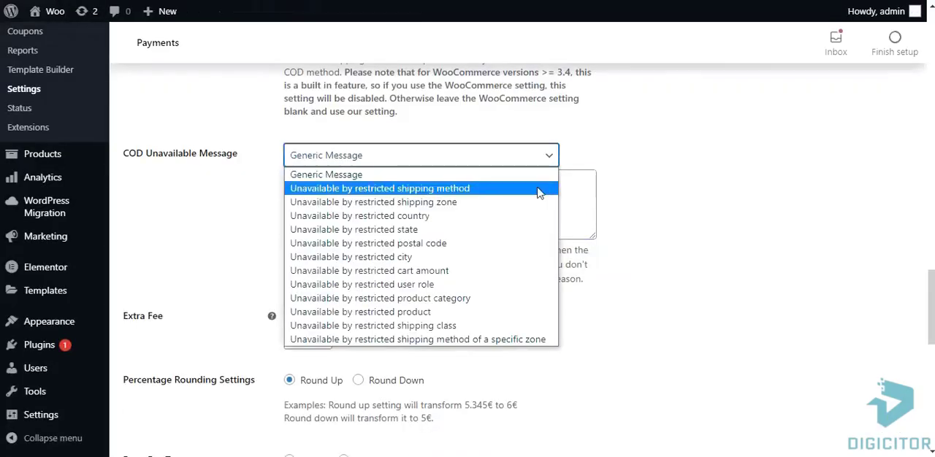
{"action": "left_click", "coordinate": [511, 271]}
{"action": "left_click", "coordinate": [299, 180]}
{"action": "right_click", "coordinate": [299, 180]}
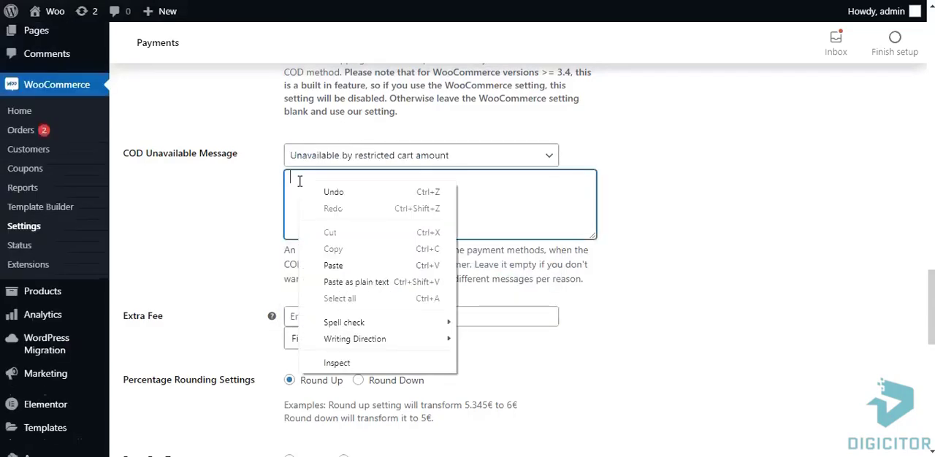
{"action": "left_click", "coordinate": [355, 262]}
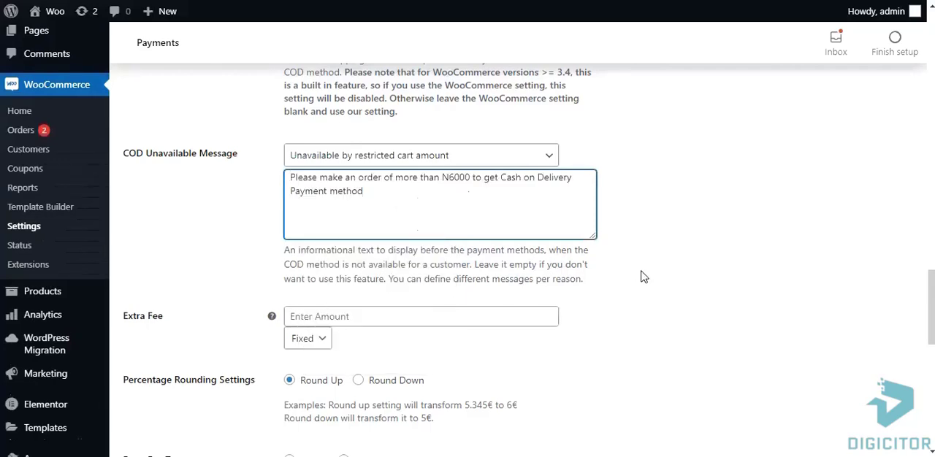
{"action": "scroll", "coordinate": [642, 277], "scroll_direction": "down", "scroll_amount": 2}
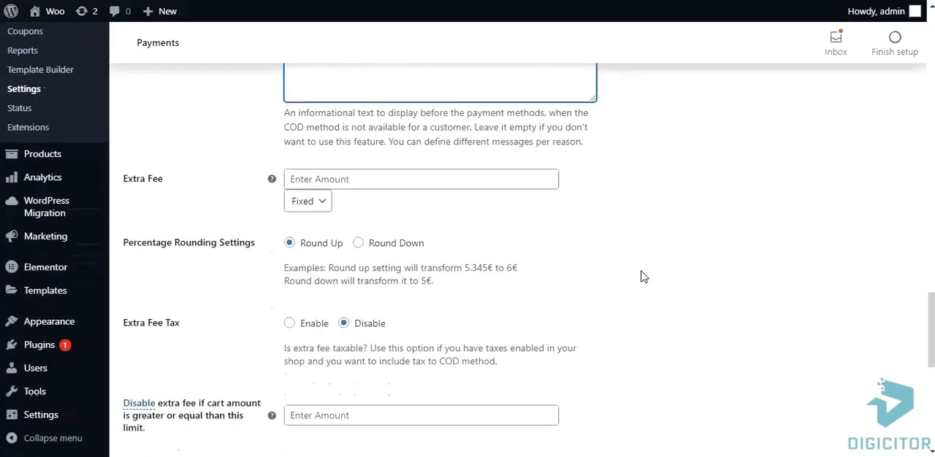
{"action": "scroll", "coordinate": [643, 277], "scroll_direction": "down", "scroll_amount": 3}
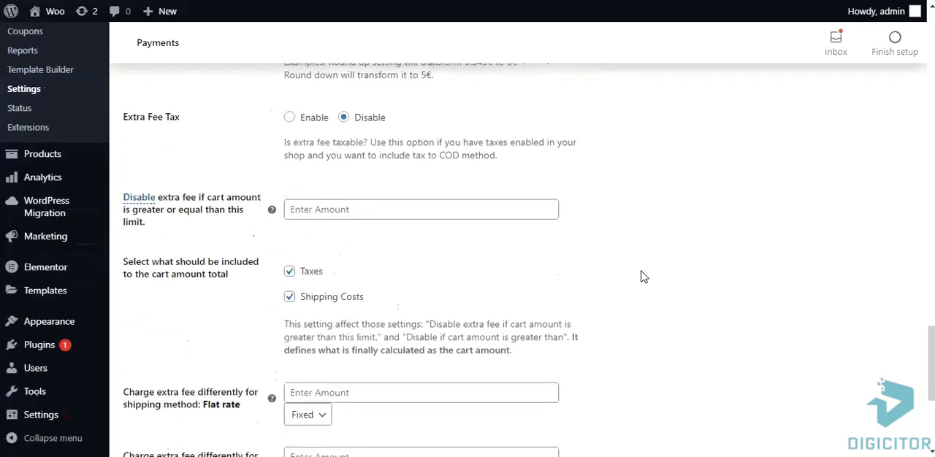
{"action": "scroll", "coordinate": [643, 277], "scroll_direction": "down", "scroll_amount": 4}
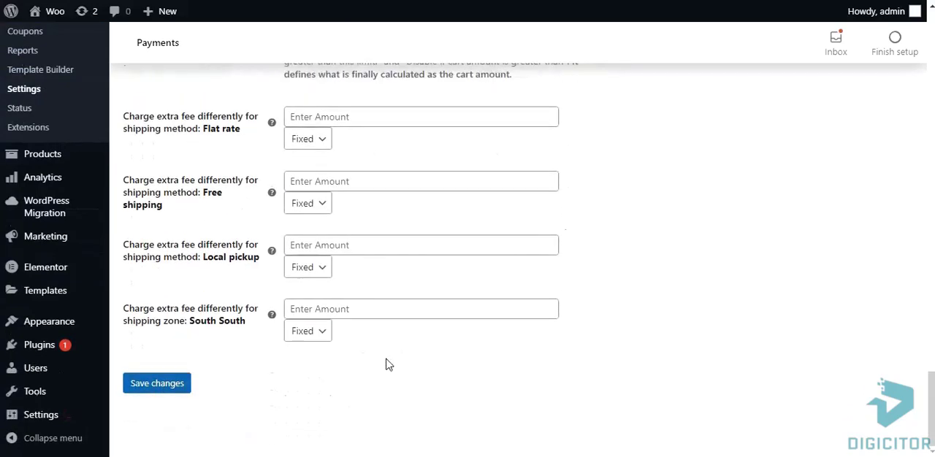
{"action": "left_click", "coordinate": [162, 393]}
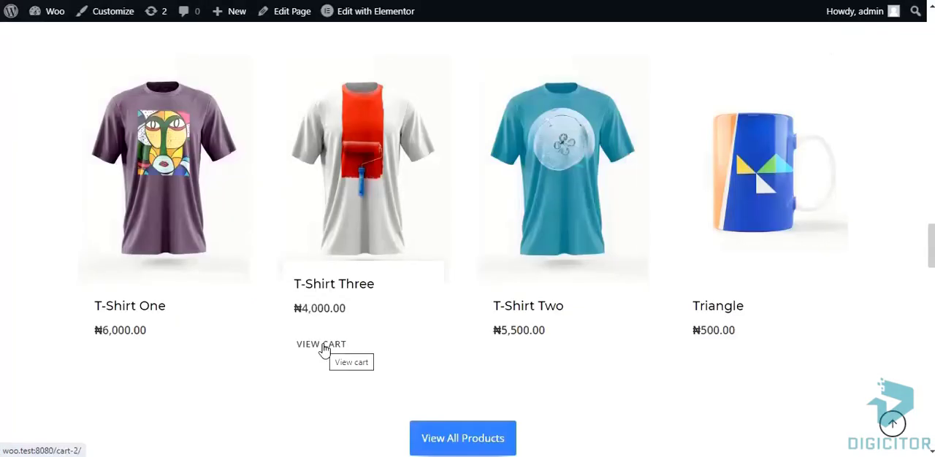
Reopen the cart in a new browser tab and check the payment options at checkout for T-Shirt Three
{"action": "right_click", "coordinate": [324, 349]}
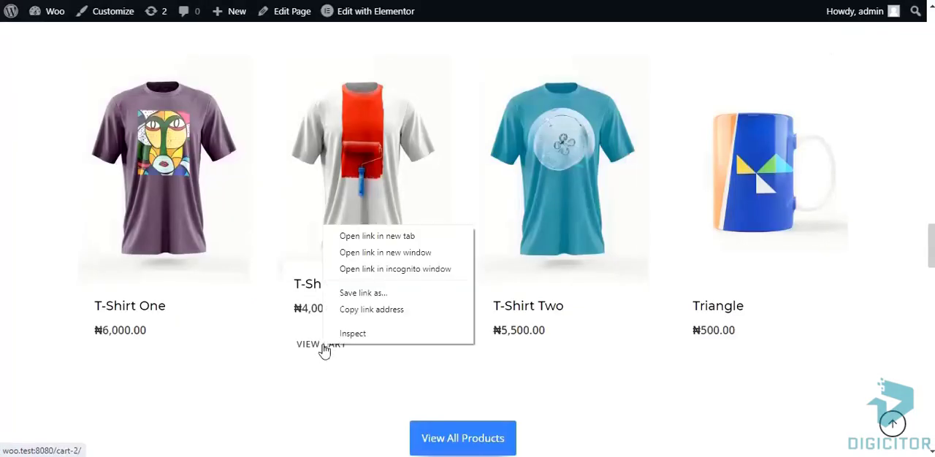
{"action": "left_click", "coordinate": [376, 236]}
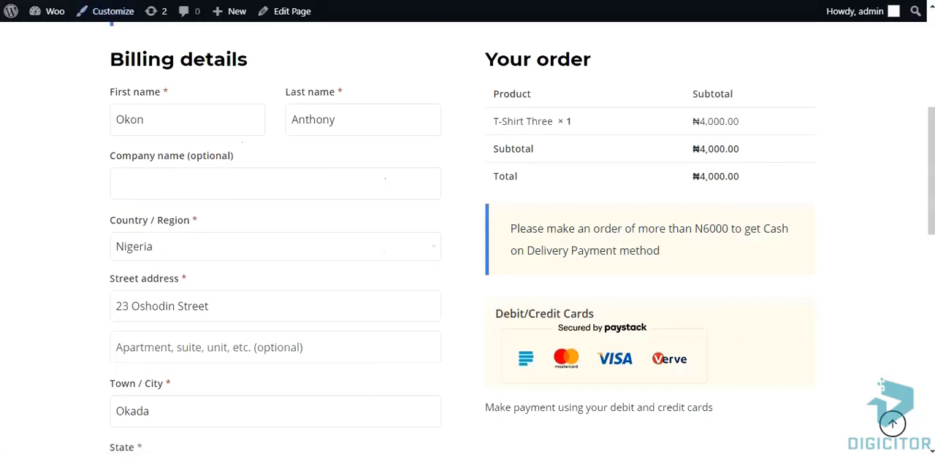
Open the Cash on delivery settings from the payment methods list and switch the specific states restriction to Enable
{"action": "left_click", "coordinate": [90, 2]}
{"action": "scroll", "coordinate": [853, 350], "scroll_direction": "down", "scroll_amount": 1}
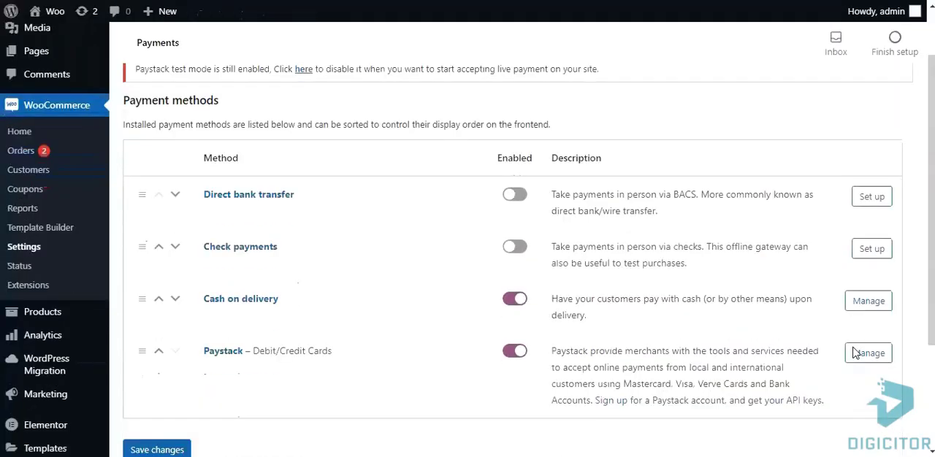
{"action": "left_click", "coordinate": [868, 302]}
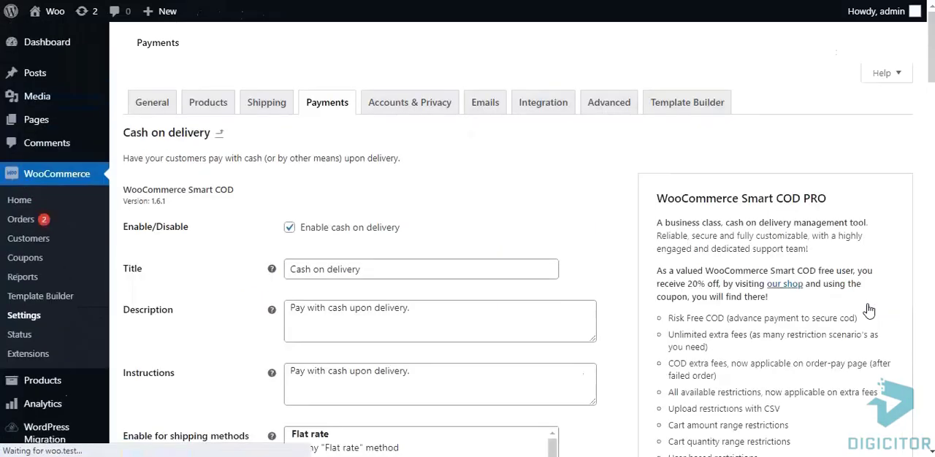
{"action": "scroll", "coordinate": [562, 321], "scroll_direction": "down", "scroll_amount": 3}
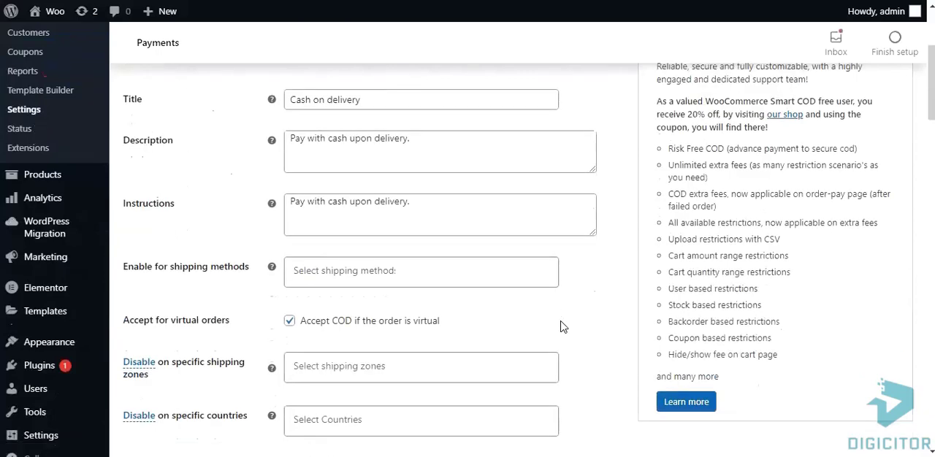
{"action": "scroll", "coordinate": [561, 326], "scroll_direction": "down", "scroll_amount": 1}
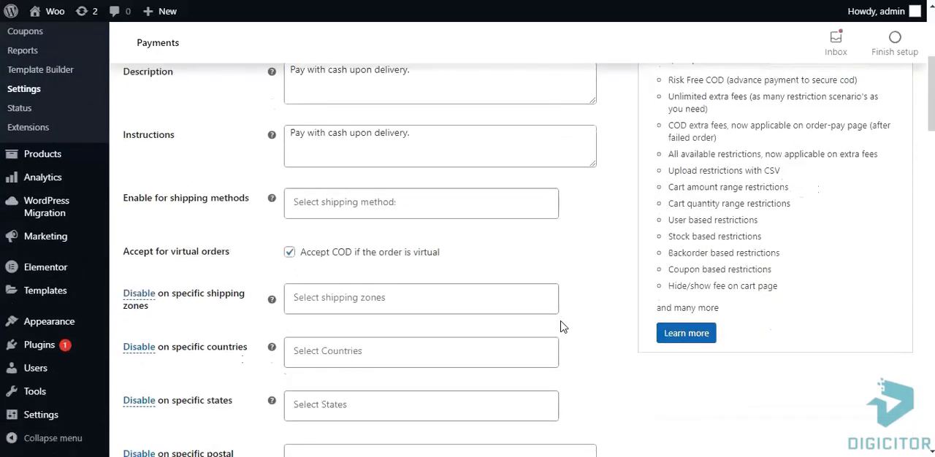
{"action": "scroll", "coordinate": [562, 326], "scroll_direction": "down", "scroll_amount": 1}
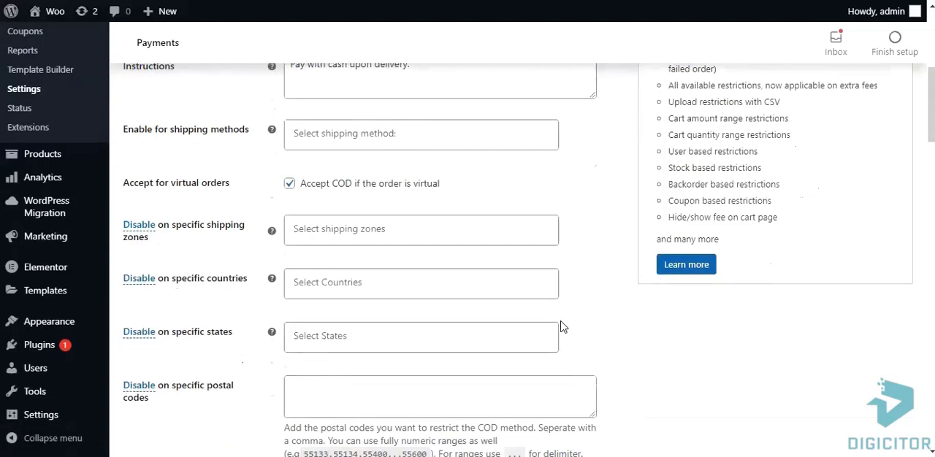
{"action": "left_click", "coordinate": [145, 339]}
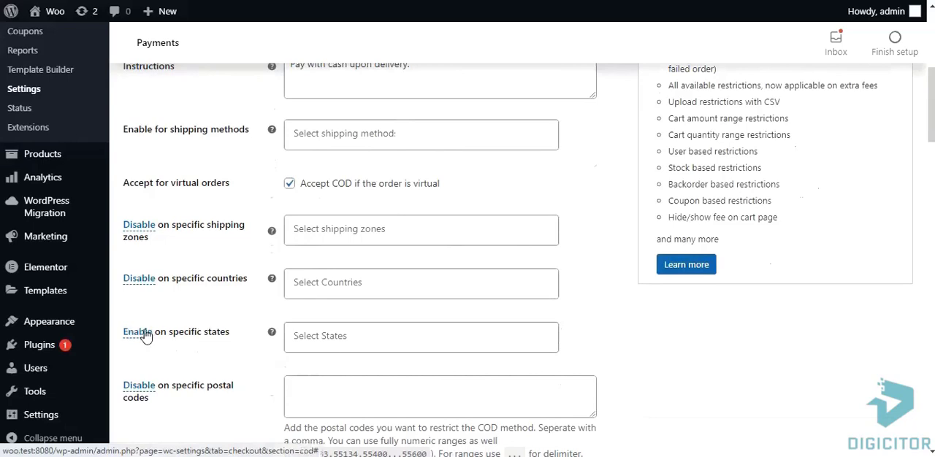
Add Nigeria — Edo and Nigeria — Delta as the specific states where cash on delivery is enabled
{"action": "left_click", "coordinate": [314, 335]}
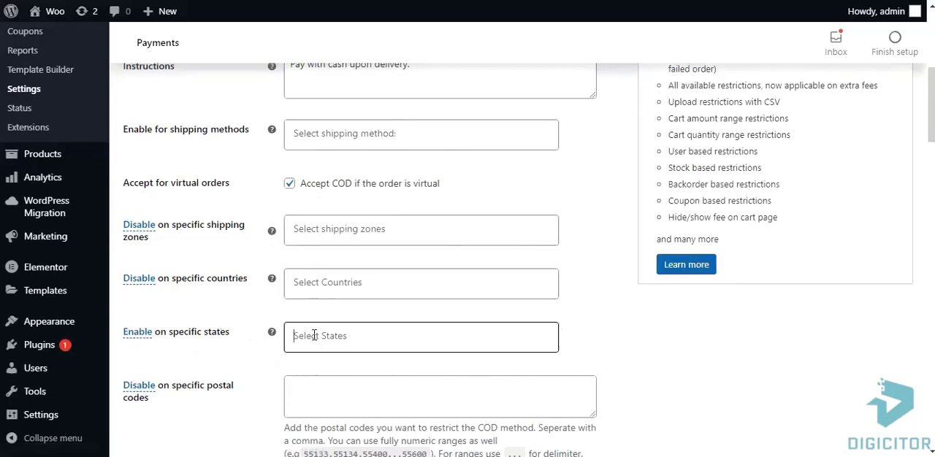
{"action": "type", "text": "N"}
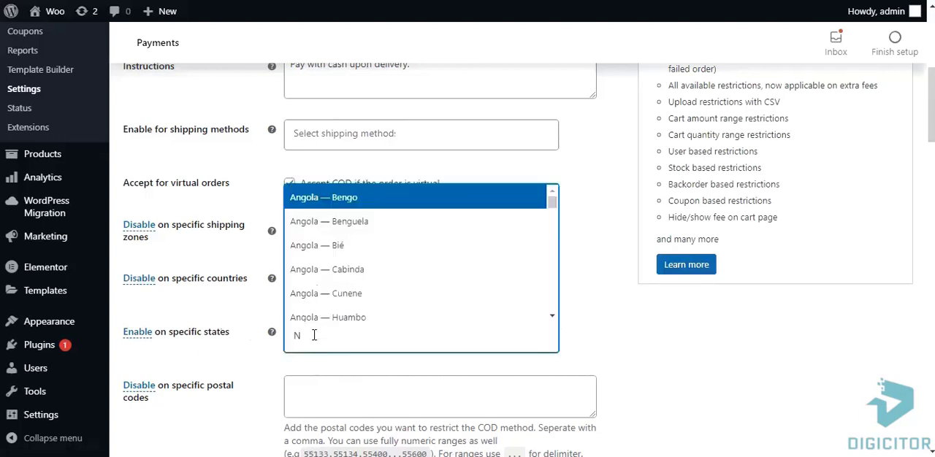
{"action": "type", "text": "IG"}
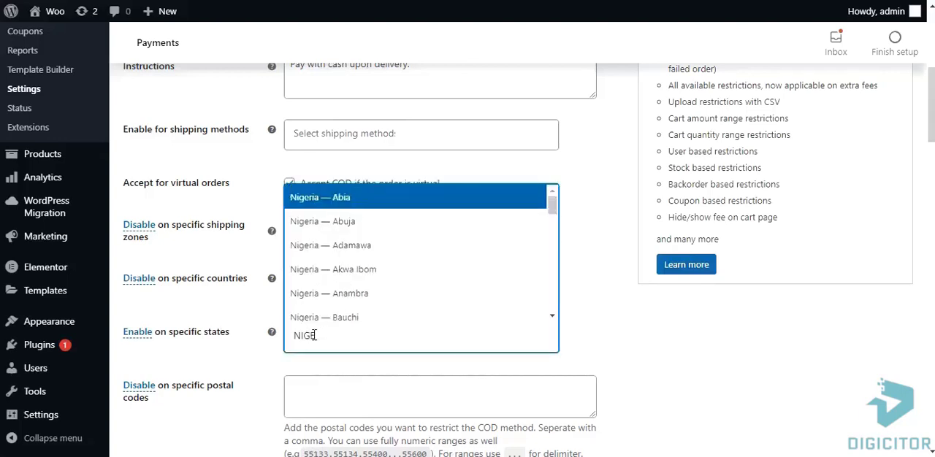
{"action": "type", "text": "E"}
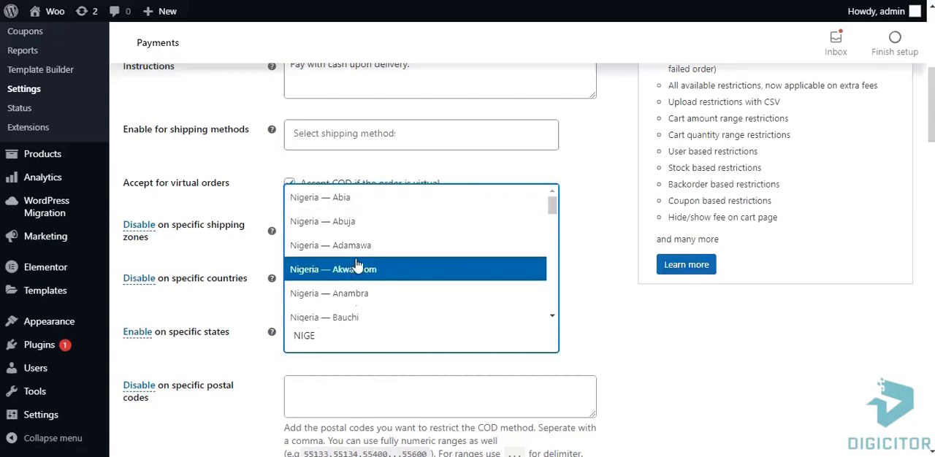
{"action": "scroll", "coordinate": [361, 268], "scroll_direction": "down", "scroll_amount": 1}
{"action": "scroll", "coordinate": [393, 209], "scroll_direction": "down", "scroll_amount": 1}
{"action": "scroll", "coordinate": [390, 222], "scroll_direction": "down", "scroll_amount": 1}
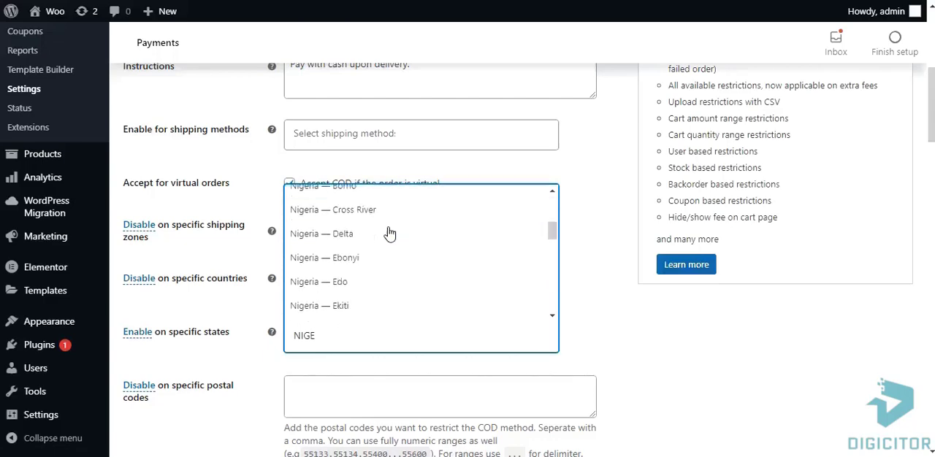
{"action": "left_click", "coordinate": [350, 283]}
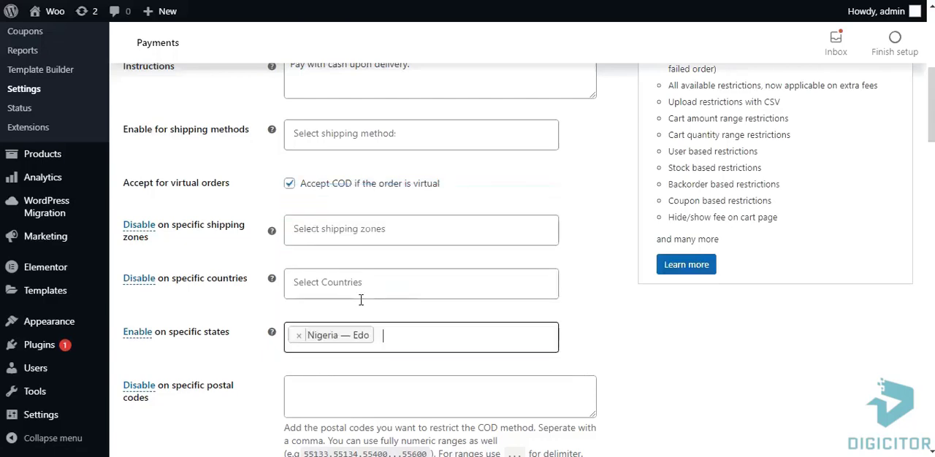
{"action": "left_click", "coordinate": [389, 337]}
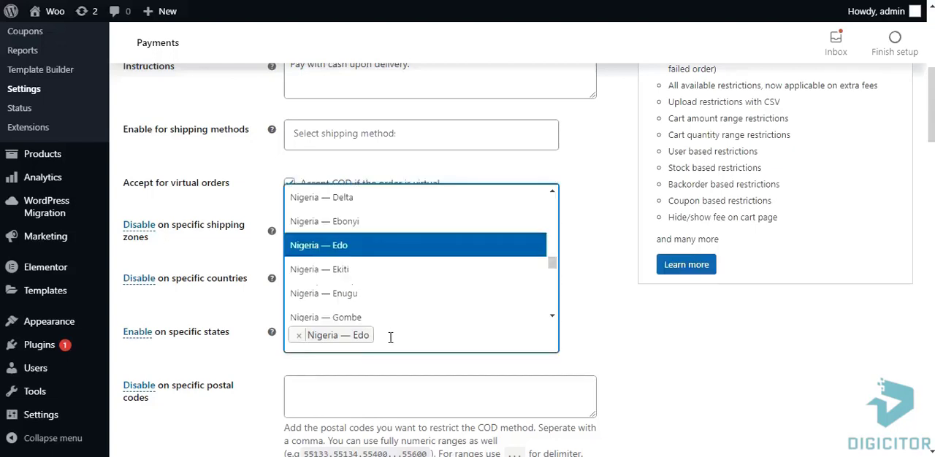
{"action": "left_click", "coordinate": [378, 203]}
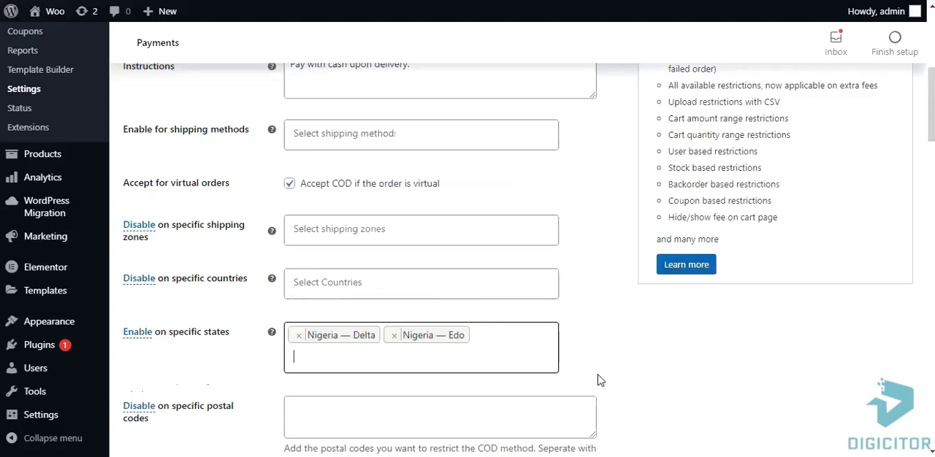
Save the cash on delivery settings with the Delta and Edo state restriction
{"action": "left_click", "coordinate": [336, 356]}
{"action": "scroll", "coordinate": [615, 351], "scroll_direction": "down", "scroll_amount": 5}
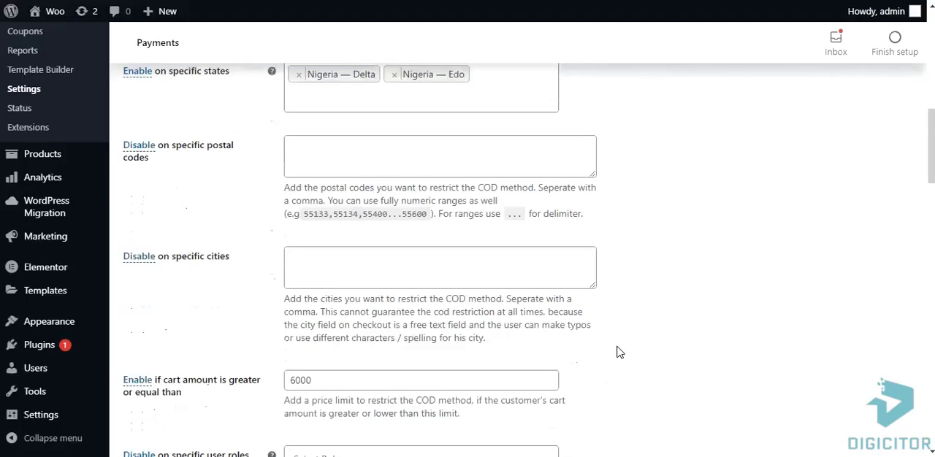
{"action": "scroll", "coordinate": [615, 350], "scroll_direction": "down", "scroll_amount": 10}
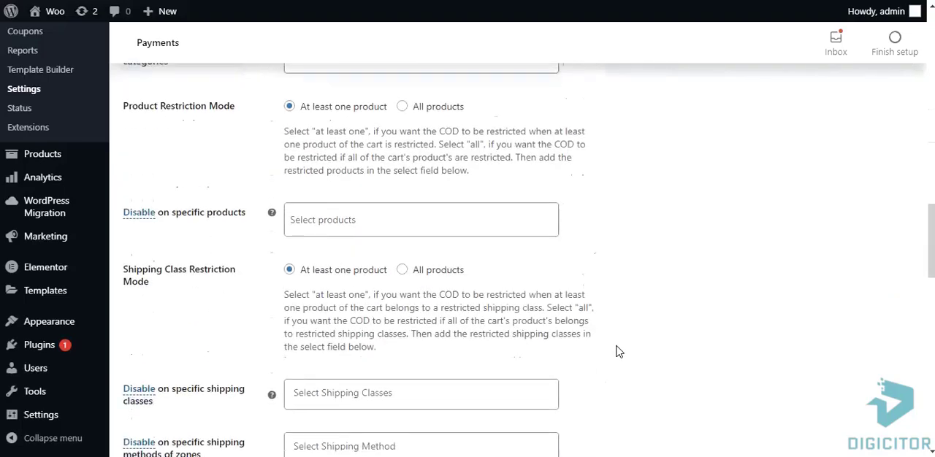
{"action": "scroll", "coordinate": [615, 351], "scroll_direction": "down", "scroll_amount": 15}
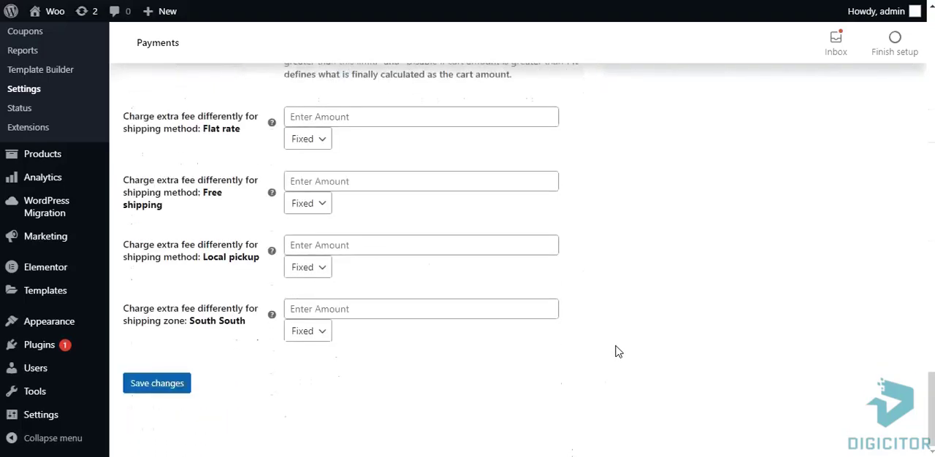
{"action": "left_click", "coordinate": [152, 381]}
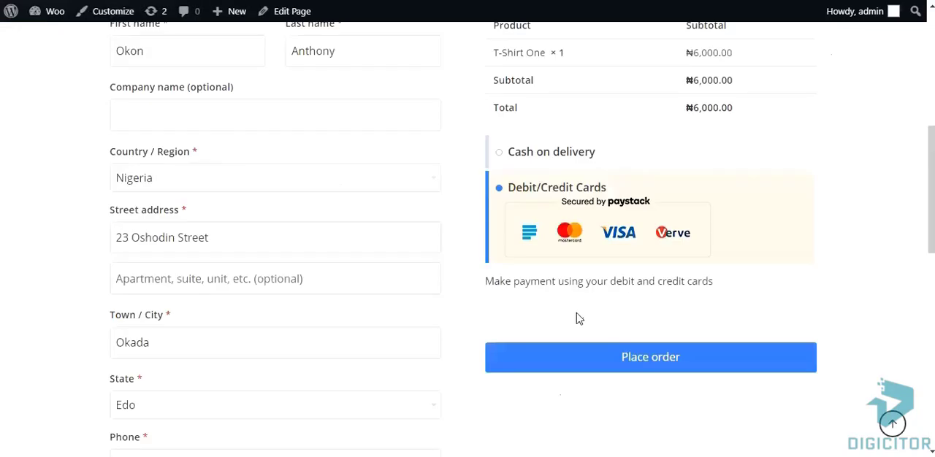
Switch the billing state at checkout to Ebonyi and to Ekiti, comparing the payment options offered
{"action": "scroll", "coordinate": [459, 287], "scroll_direction": "down", "scroll_amount": 1}
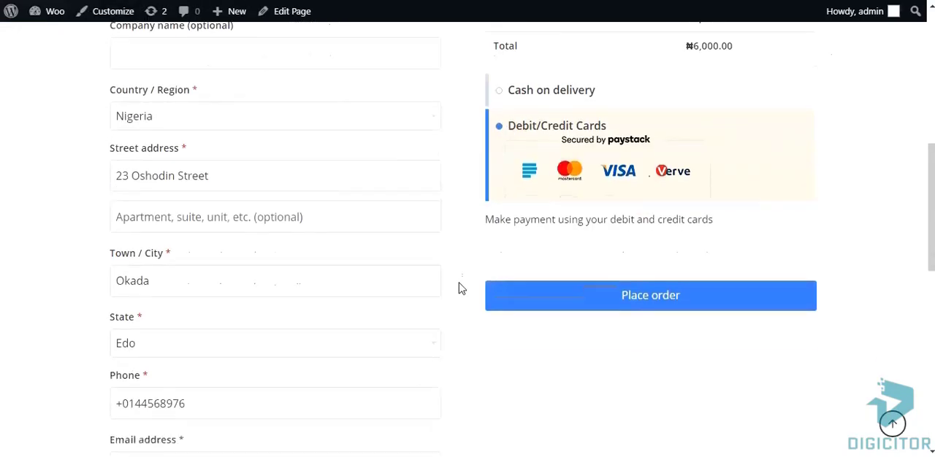
{"action": "left_click", "coordinate": [430, 343]}
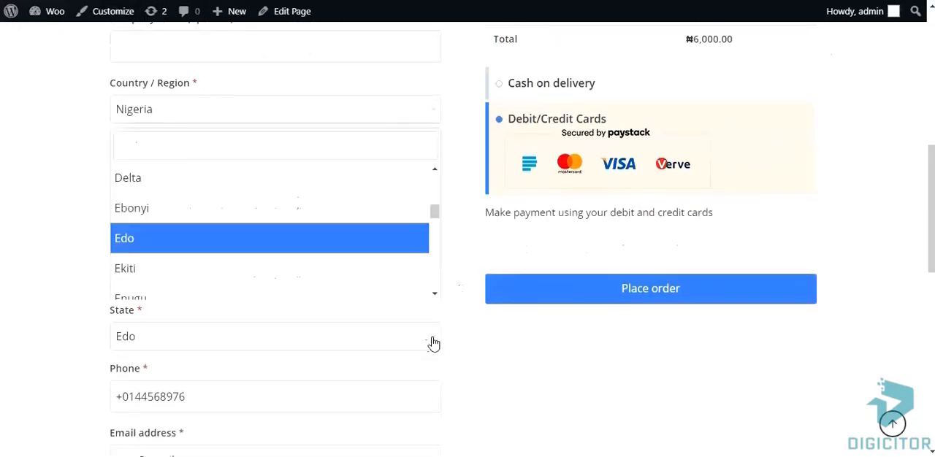
{"action": "left_click", "coordinate": [342, 212]}
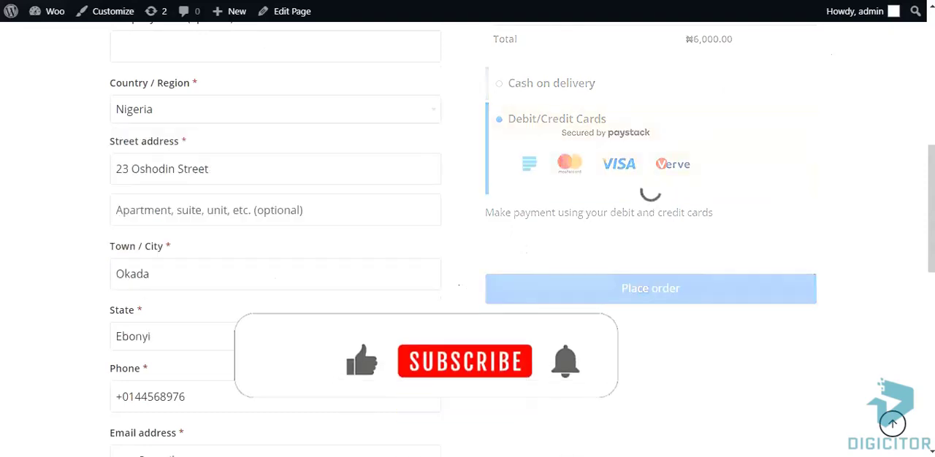
{"action": "scroll", "coordinate": [446, 358], "scroll_direction": "up", "scroll_amount": 1}
{"action": "left_click", "coordinate": [437, 416]}
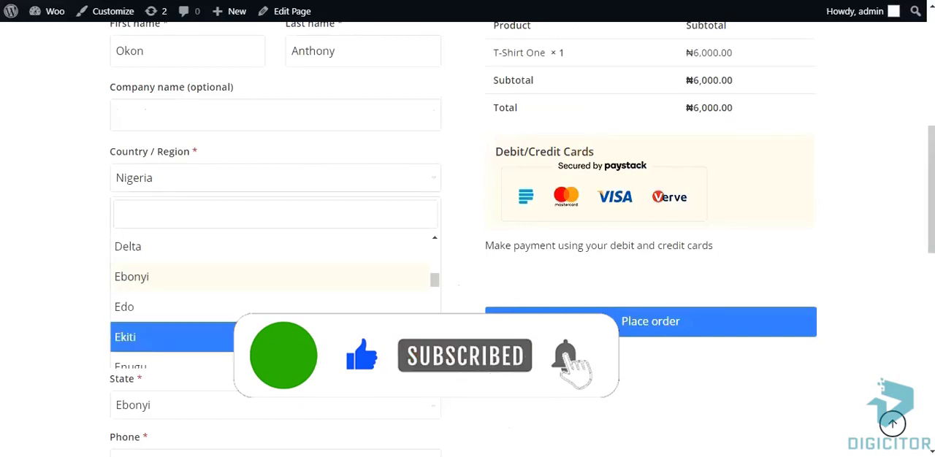
{"action": "left_click", "coordinate": [394, 338]}
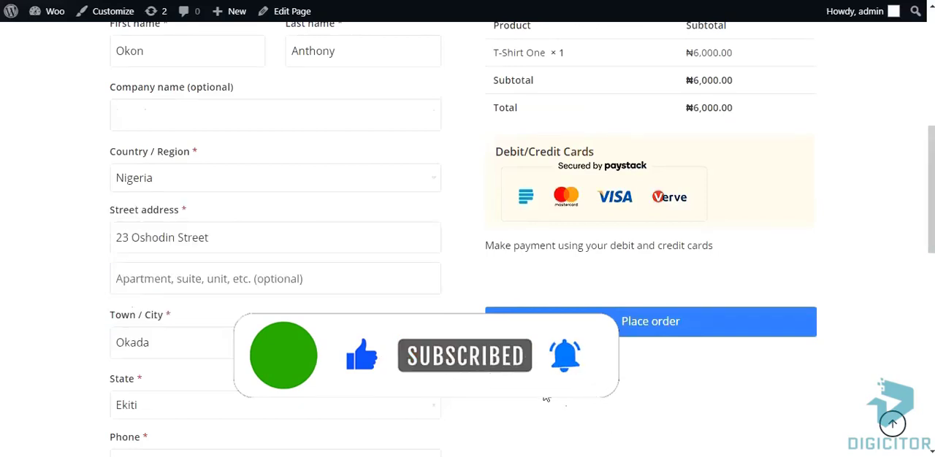
Set the billing state at checkout to Delta and check the payment options
{"action": "left_click", "coordinate": [434, 413]}
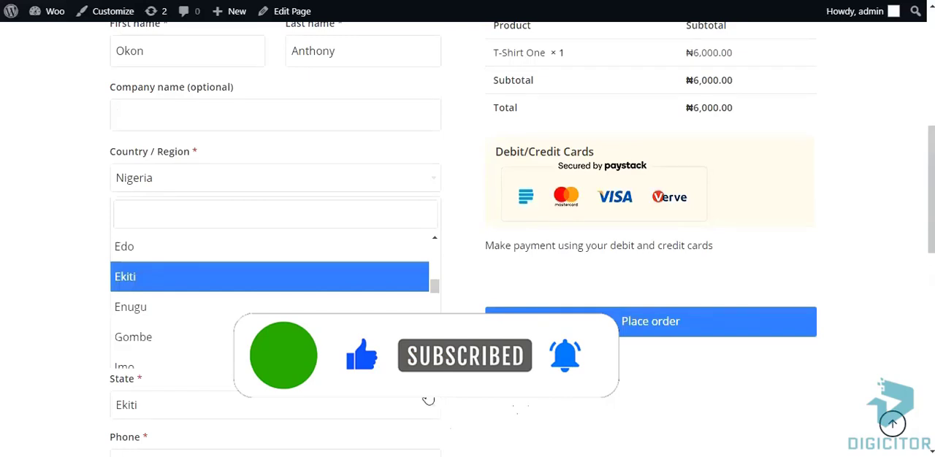
{"action": "scroll", "coordinate": [378, 309], "scroll_direction": "up", "scroll_amount": 1}
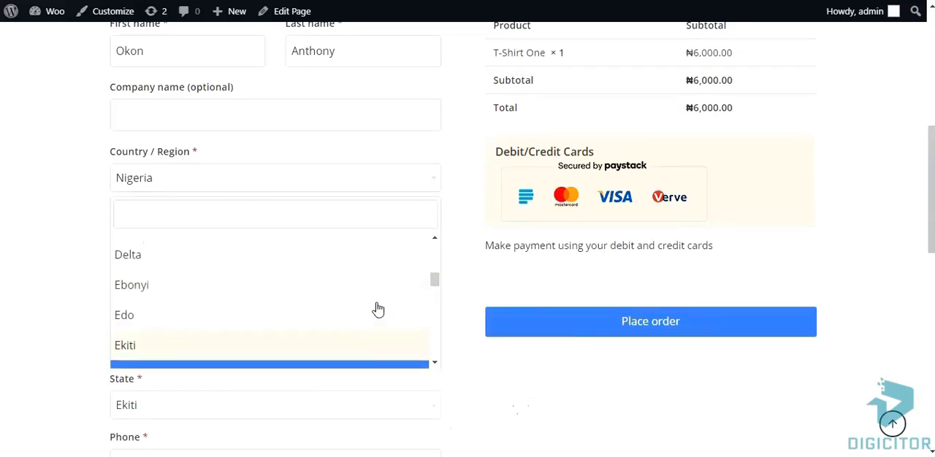
{"action": "left_click", "coordinate": [342, 265]}
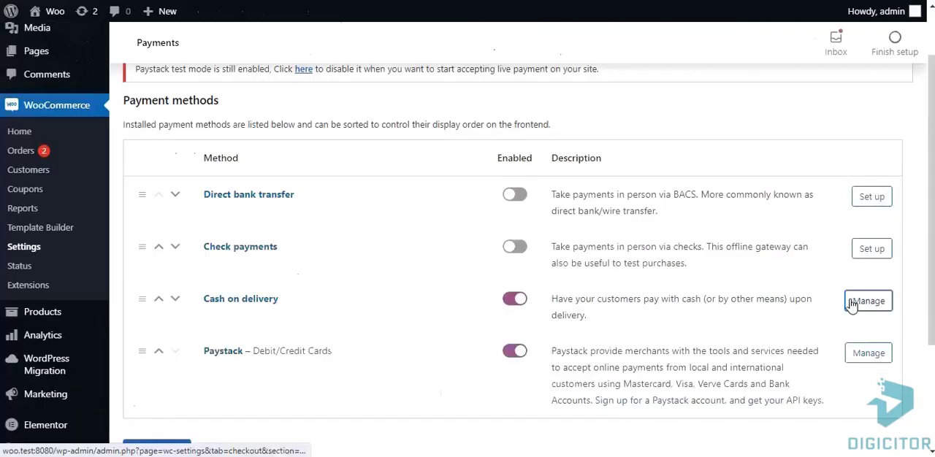
Open the Cash on delivery settings from the payment methods list and set the fixed extra fee to 1000
{"action": "left_click", "coordinate": [849, 303]}
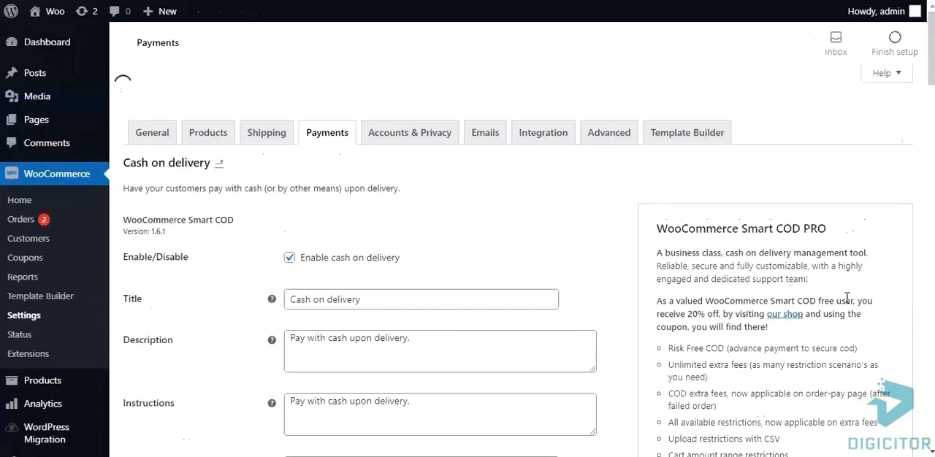
{"action": "scroll", "coordinate": [847, 300], "scroll_direction": "down", "scroll_amount": 5}
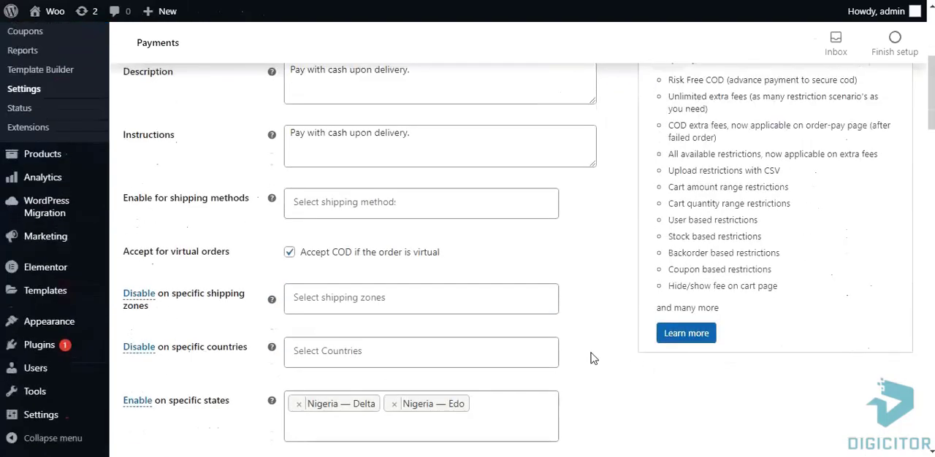
{"action": "scroll", "coordinate": [590, 360], "scroll_direction": "down", "scroll_amount": 3}
{"action": "scroll", "coordinate": [529, 346], "scroll_direction": "down", "scroll_amount": 5}
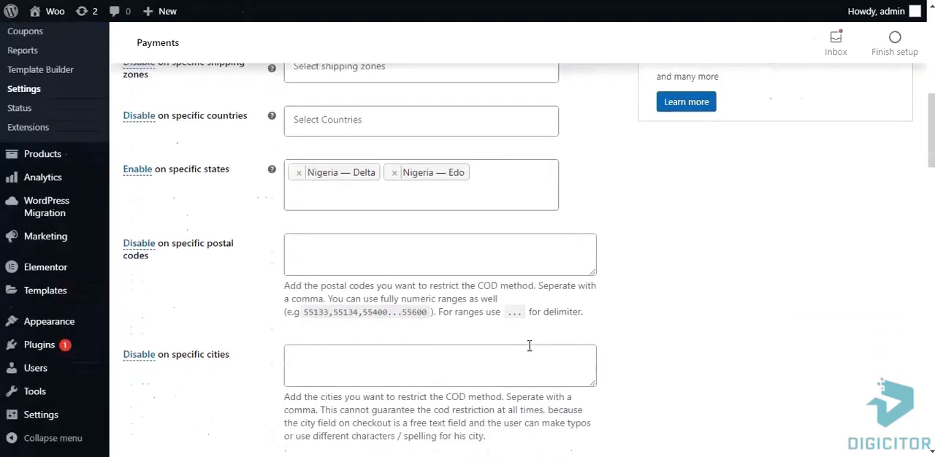
{"action": "scroll", "coordinate": [530, 351], "scroll_direction": "down", "scroll_amount": 7}
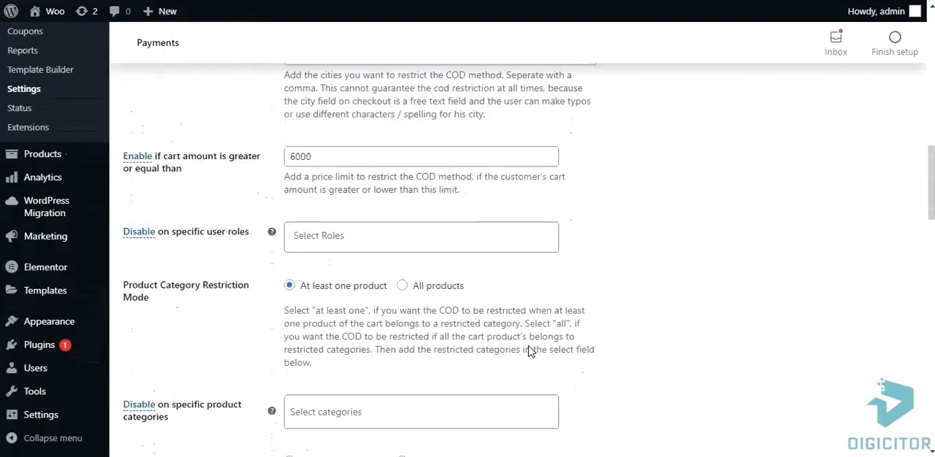
{"action": "scroll", "coordinate": [529, 352], "scroll_direction": "down", "scroll_amount": 5}
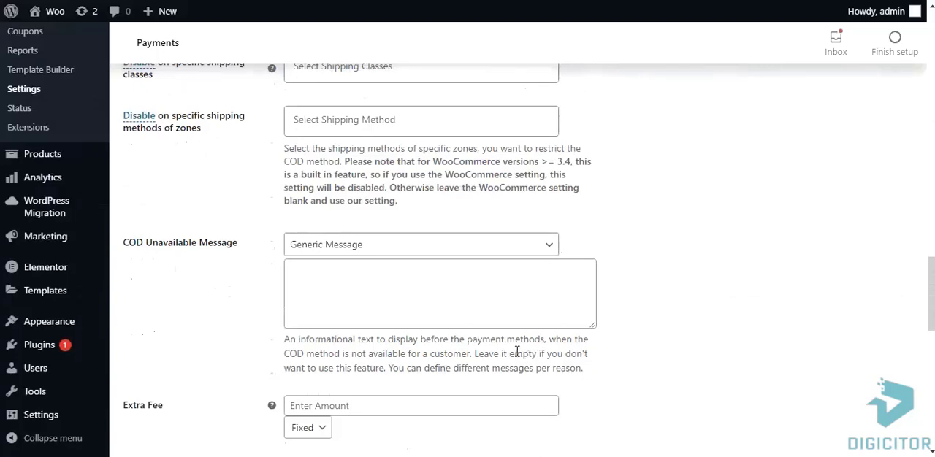
{"action": "scroll", "coordinate": [517, 353], "scroll_direction": "down", "scroll_amount": 1}
{"action": "left_click", "coordinate": [351, 338]}
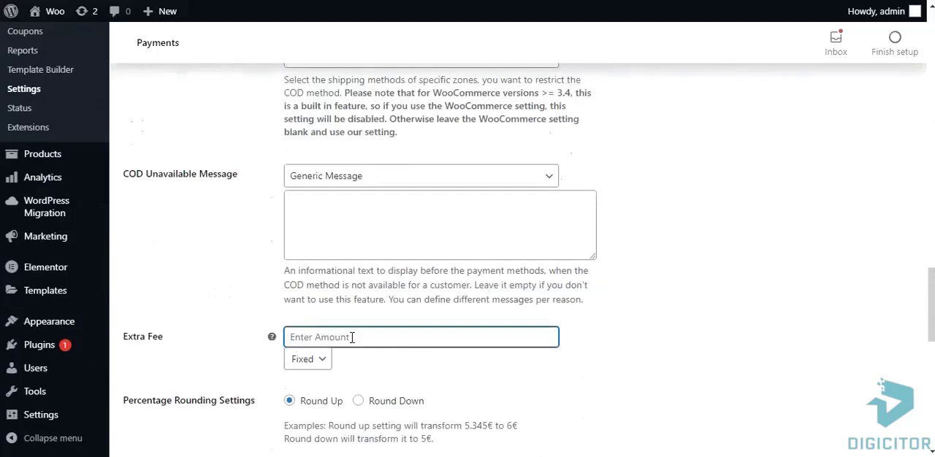
{"action": "type", "text": "1"}
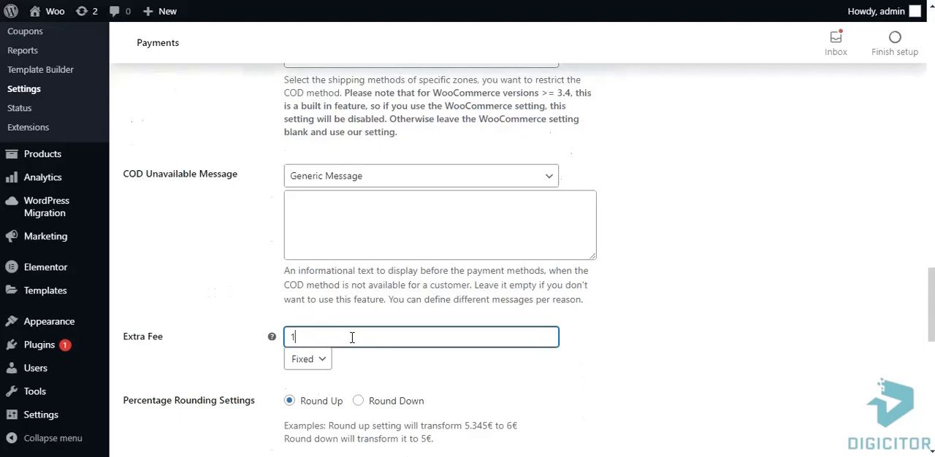
{"action": "type", "text": "000"}
Save the extra fee setting and return to the checkout page to check the cash on delivery option
{"action": "scroll", "coordinate": [670, 321], "scroll_direction": "down", "scroll_amount": 1}
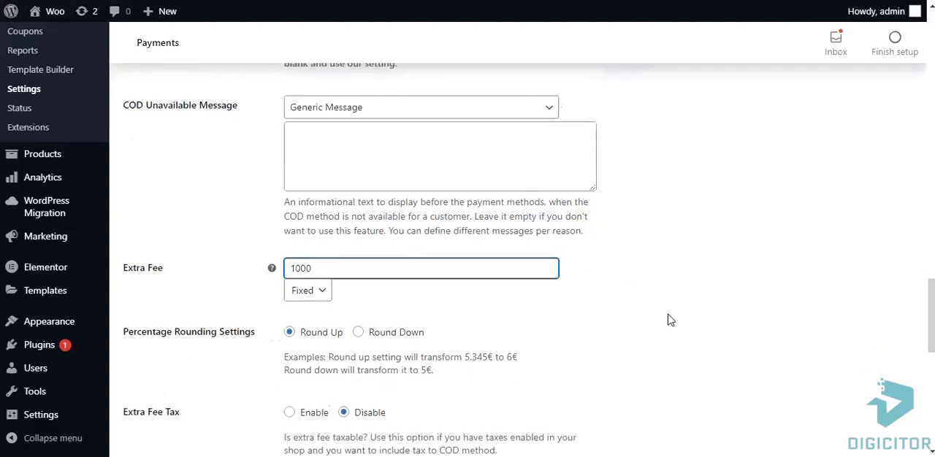
{"action": "scroll", "coordinate": [670, 321], "scroll_direction": "down", "scroll_amount": 10}
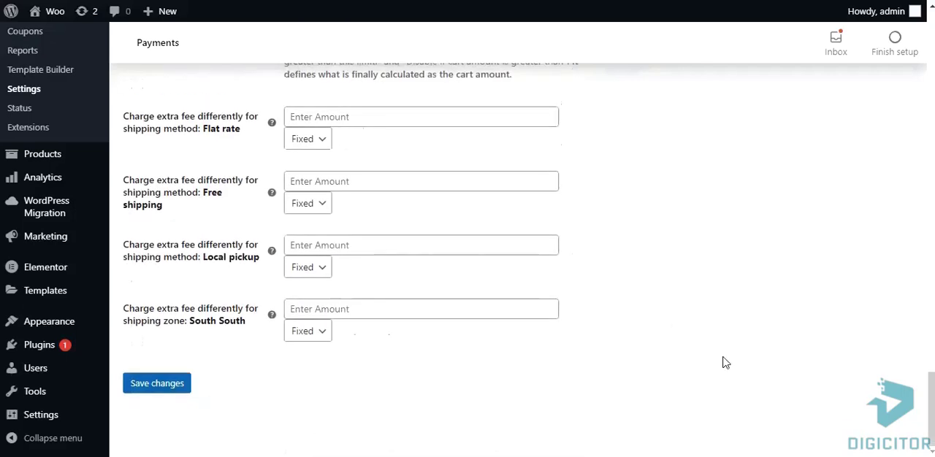
{"action": "left_click", "coordinate": [156, 386]}
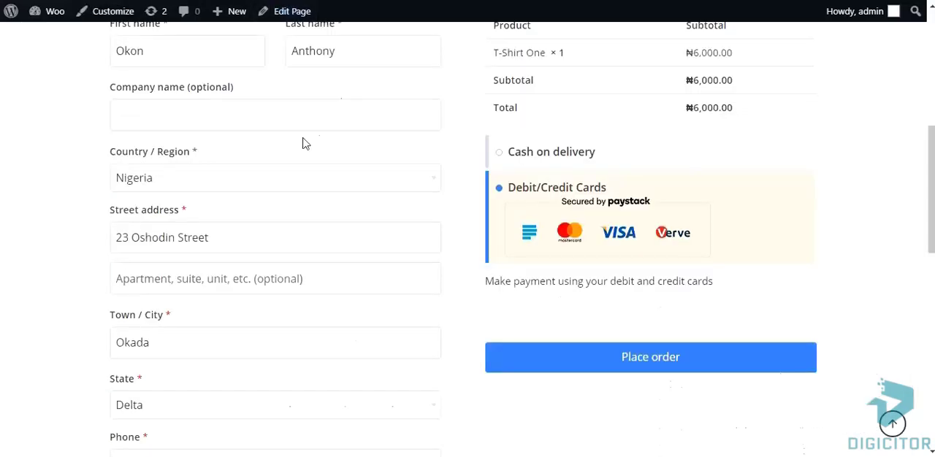
{"action": "scroll", "coordinate": [303, 144], "scroll_direction": "up", "scroll_amount": 1}
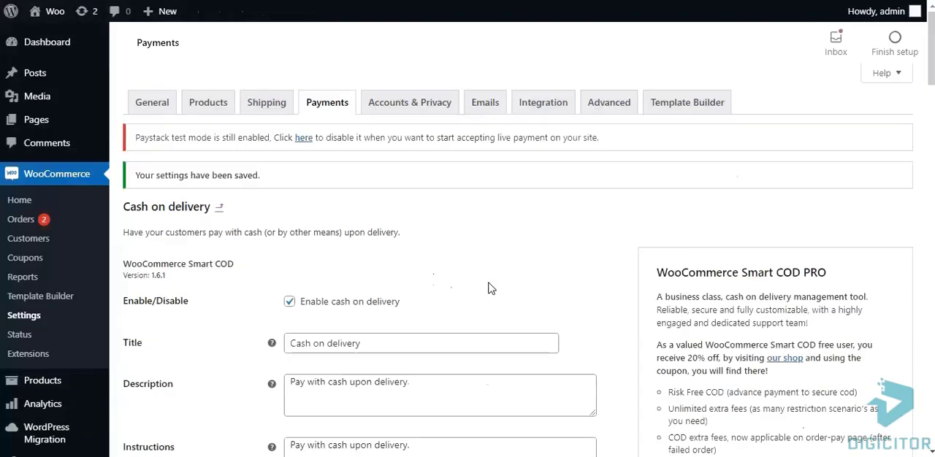
Switch the specific products restriction in the Cash on delivery settings to Enable
{"action": "scroll", "coordinate": [491, 289], "scroll_direction": "down", "scroll_amount": 5}
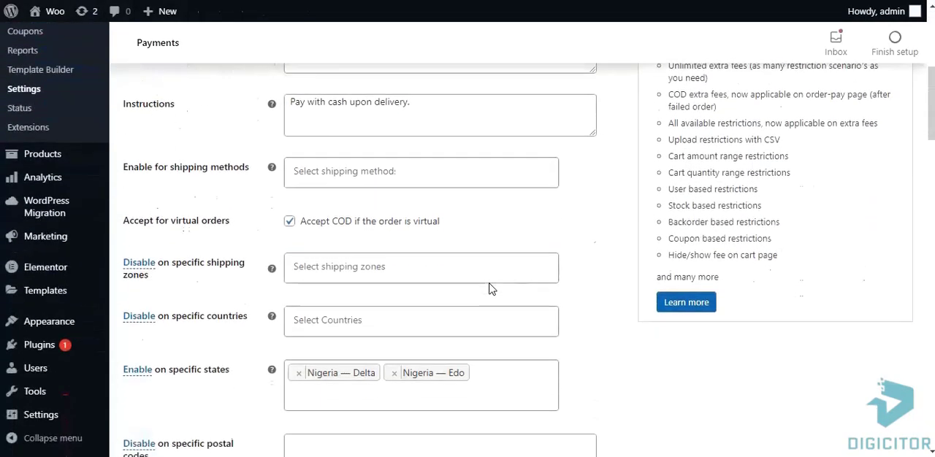
{"action": "scroll", "coordinate": [491, 288], "scroll_direction": "down", "scroll_amount": 4}
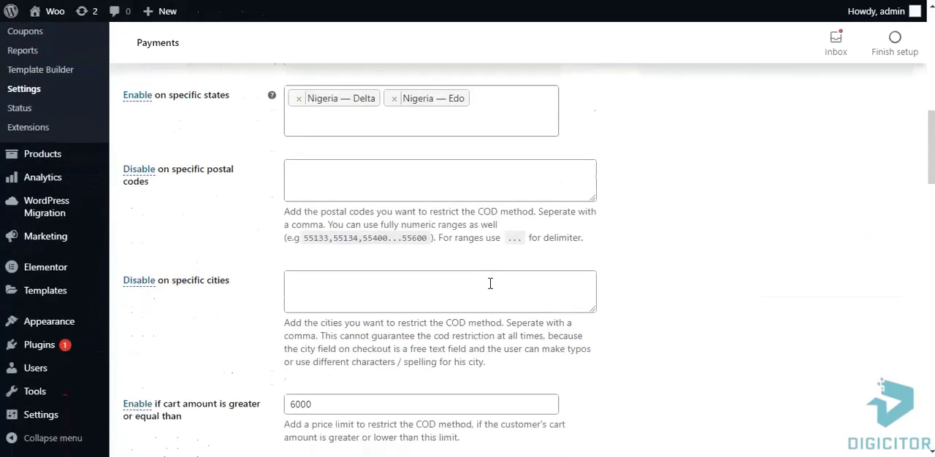
{"action": "scroll", "coordinate": [490, 283], "scroll_direction": "down", "scroll_amount": 1}
{"action": "scroll", "coordinate": [490, 284], "scroll_direction": "down", "scroll_amount": 1}
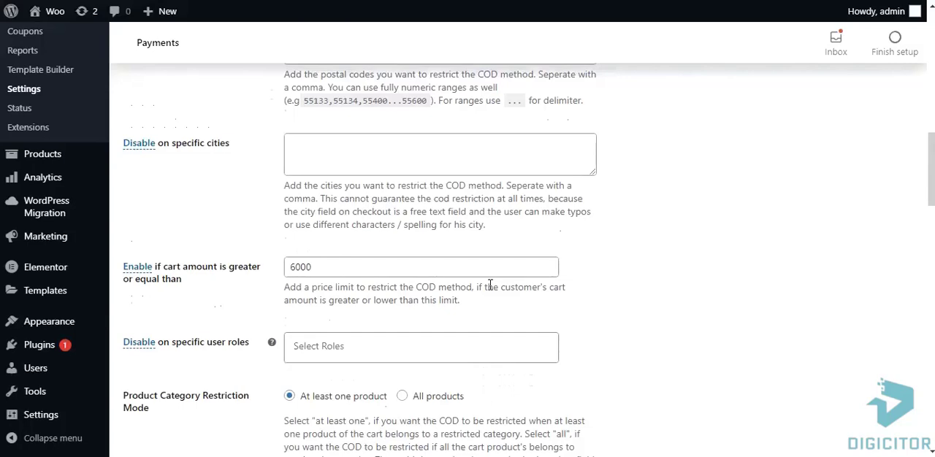
{"action": "scroll", "coordinate": [490, 285], "scroll_direction": "down", "scroll_amount": 5}
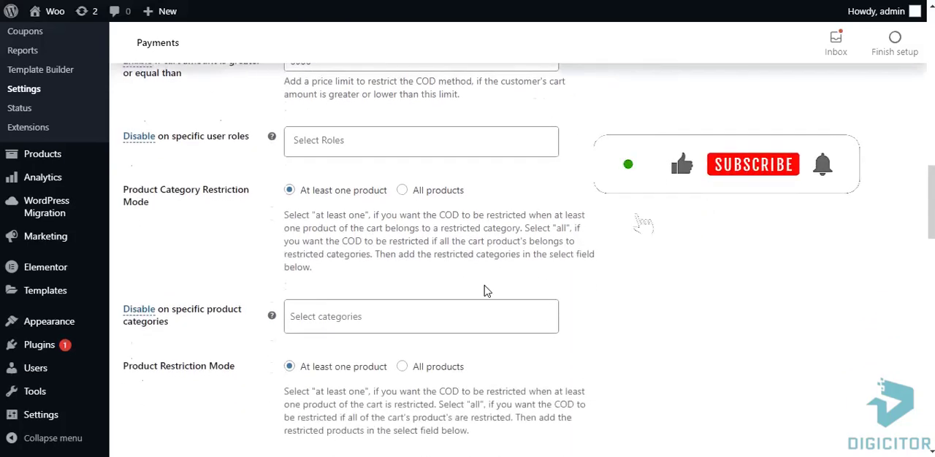
{"action": "scroll", "coordinate": [487, 291], "scroll_direction": "down", "scroll_amount": 2}
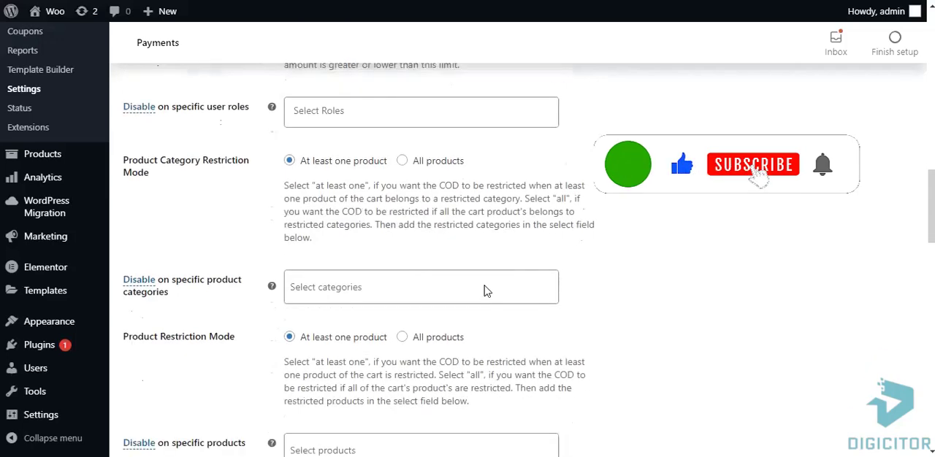
{"action": "scroll", "coordinate": [487, 290], "scroll_direction": "down", "scroll_amount": 2}
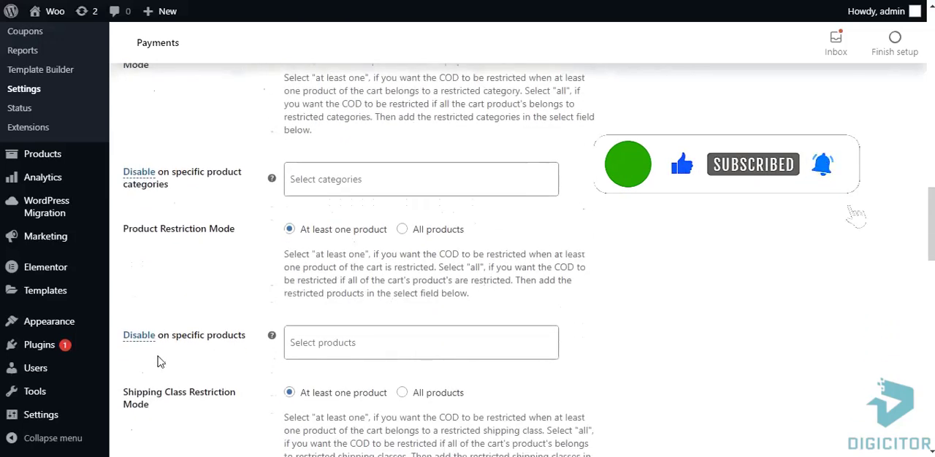
{"action": "left_click", "coordinate": [140, 337]}
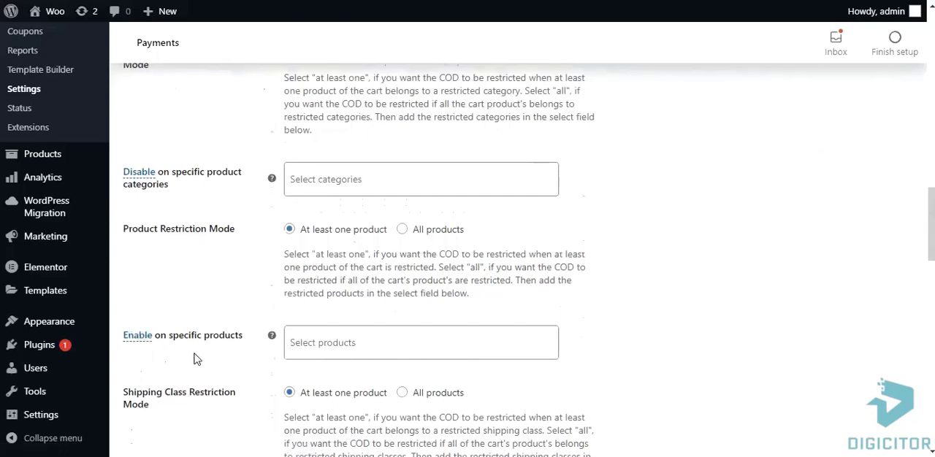
Search the products for "Shirt" and add T-Shirt One (#45) as the specific product where cash on delivery is enabled
{"action": "left_click", "coordinate": [330, 348]}
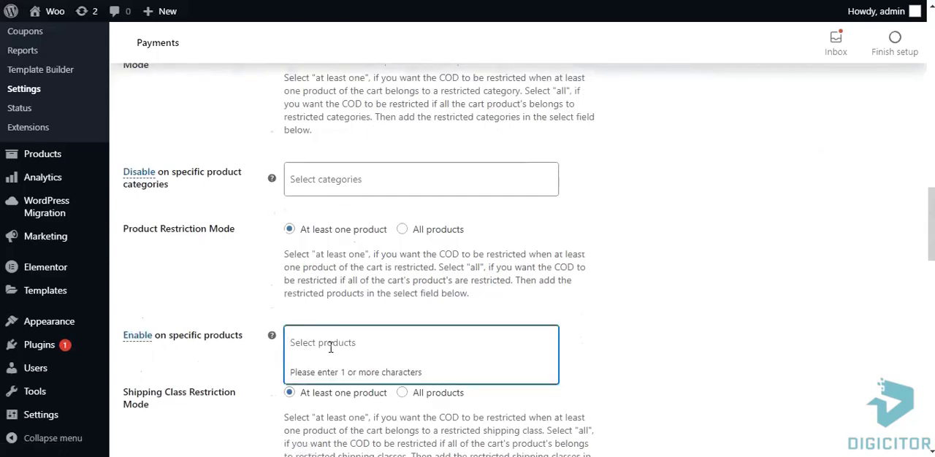
{"action": "type", "text": "Shirt"}
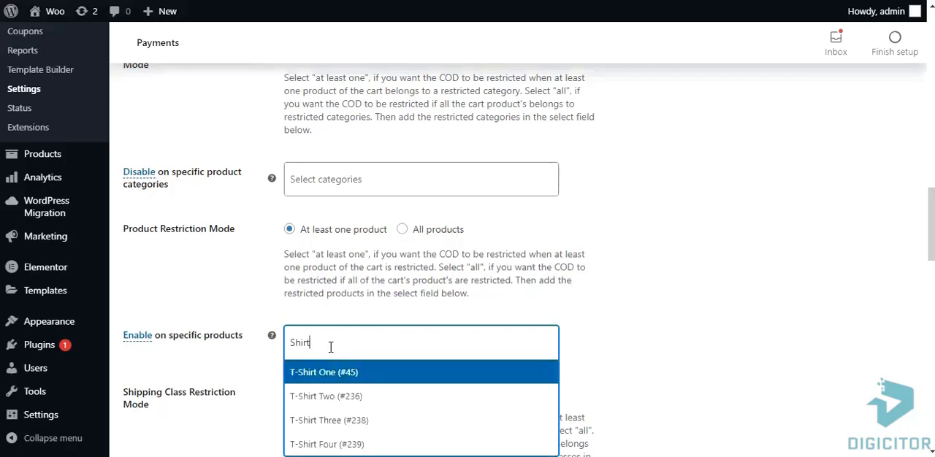
{"action": "left_click", "coordinate": [366, 383]}
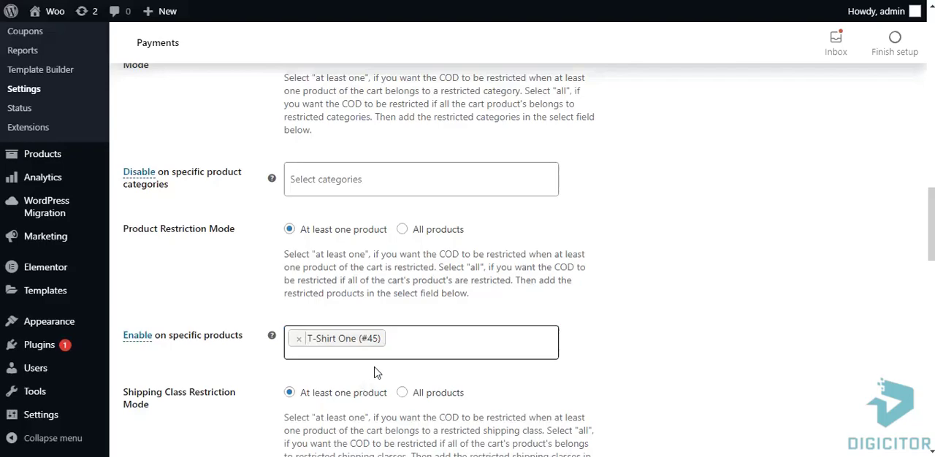
Save the Cash on delivery settings with the specific product restriction for T-Shirt One
{"action": "scroll", "coordinate": [594, 371], "scroll_direction": "down", "scroll_amount": 1}
{"action": "scroll", "coordinate": [594, 370], "scroll_direction": "down", "scroll_amount": 5}
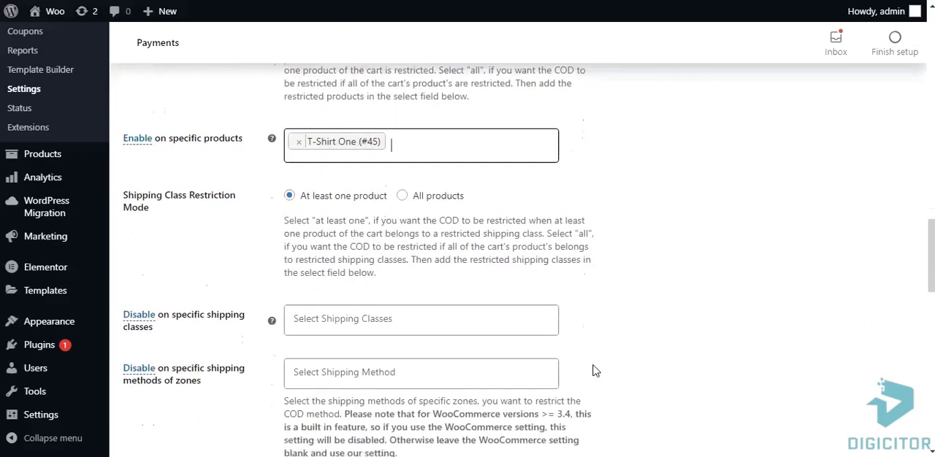
{"action": "scroll", "coordinate": [593, 370], "scroll_direction": "down", "scroll_amount": 5}
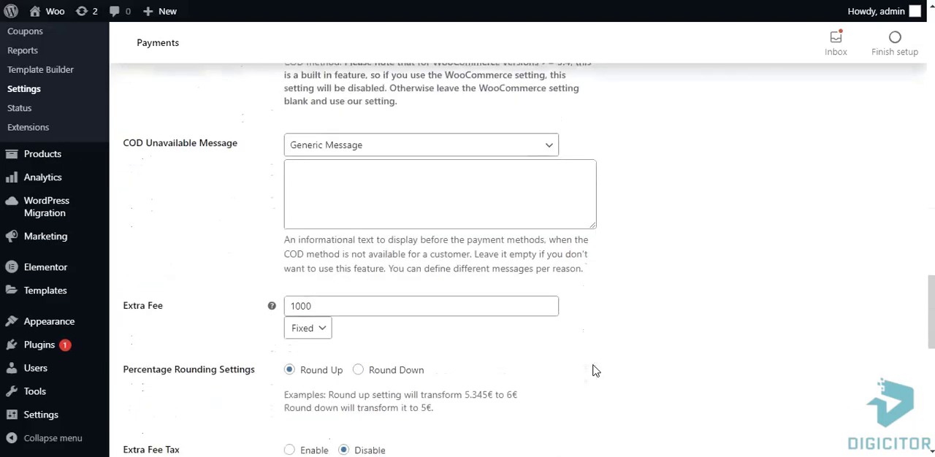
{"action": "scroll", "coordinate": [594, 370], "scroll_direction": "down", "scroll_amount": 7}
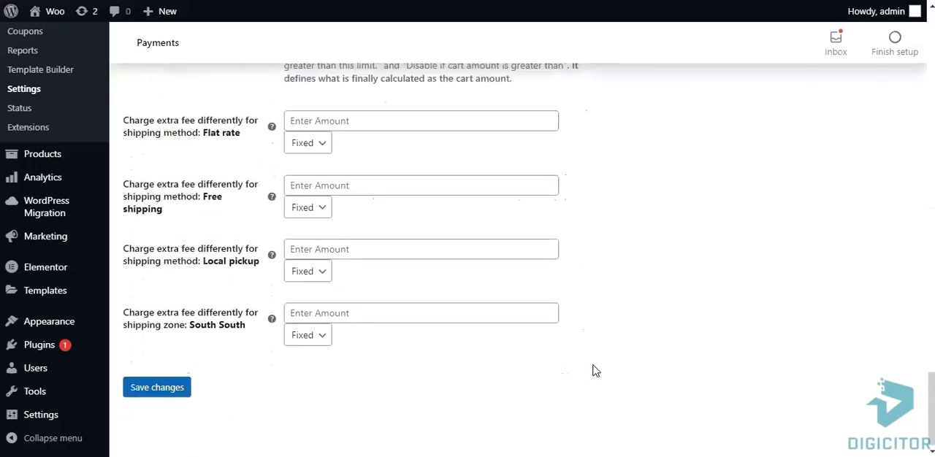
{"action": "left_click", "coordinate": [153, 392]}
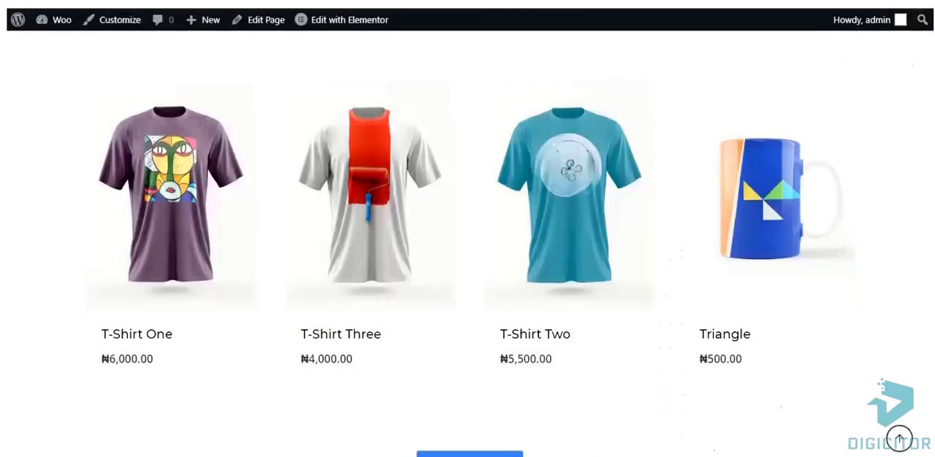
Add T-Shirt One to the cart and open the cart separately, proceeding to checkout to check the cash on delivery option
{"action": "mouse_move", "coordinate": [117, 384]}
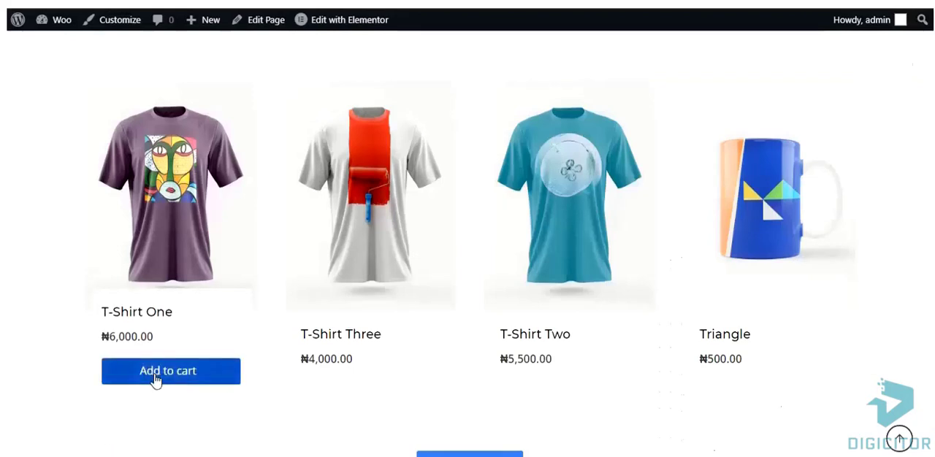
{"action": "left_click", "coordinate": [157, 379]}
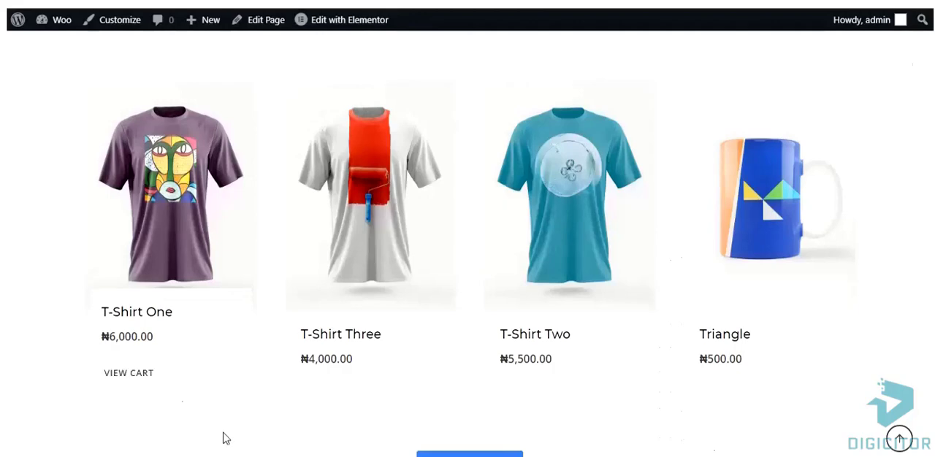
{"action": "right_click", "coordinate": [128, 379]}
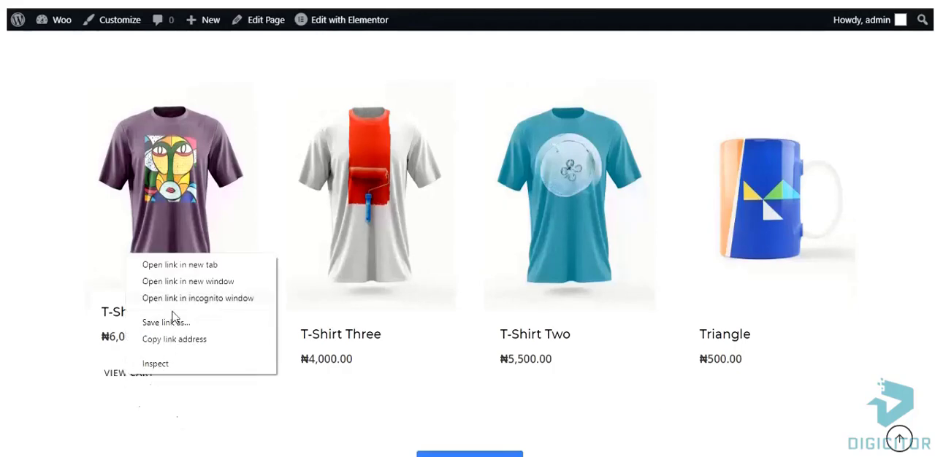
{"action": "left_click", "coordinate": [184, 272]}
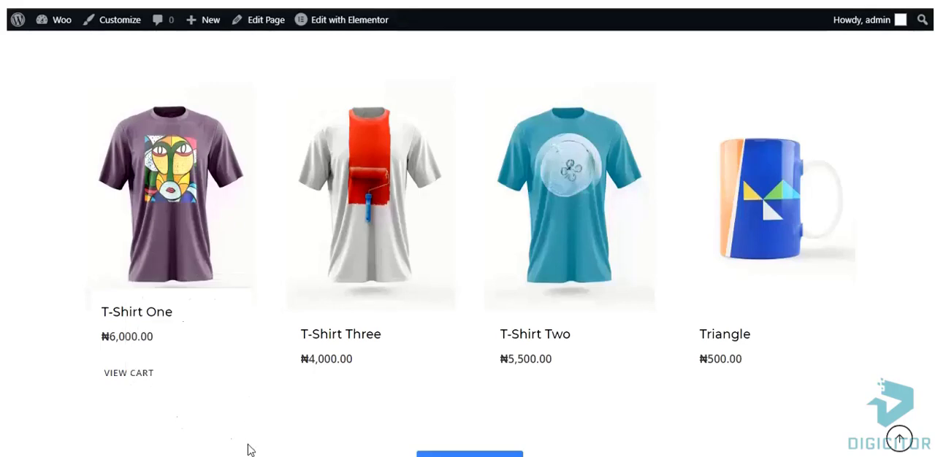
{"action": "scroll", "coordinate": [768, 284], "scroll_direction": "down", "scroll_amount": 2}
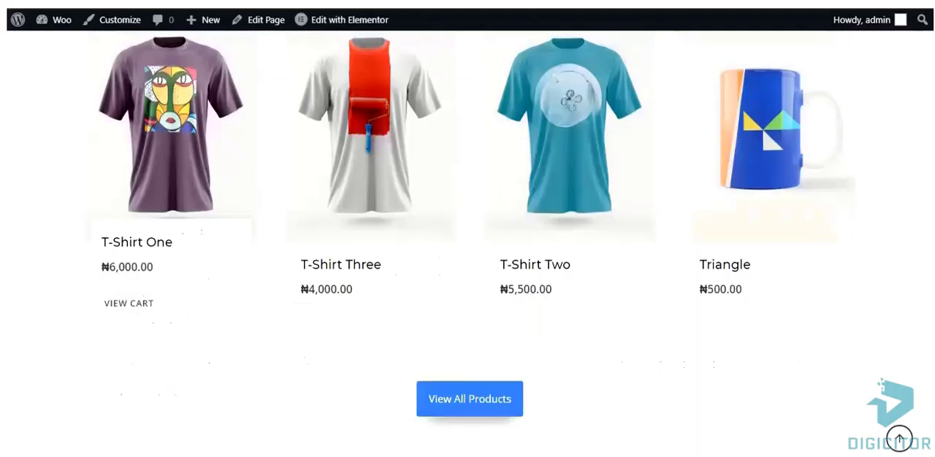
Add the Triangle mug to the cart from the shop products and view the cart with it
{"action": "mouse_move", "coordinate": [703, 305]}
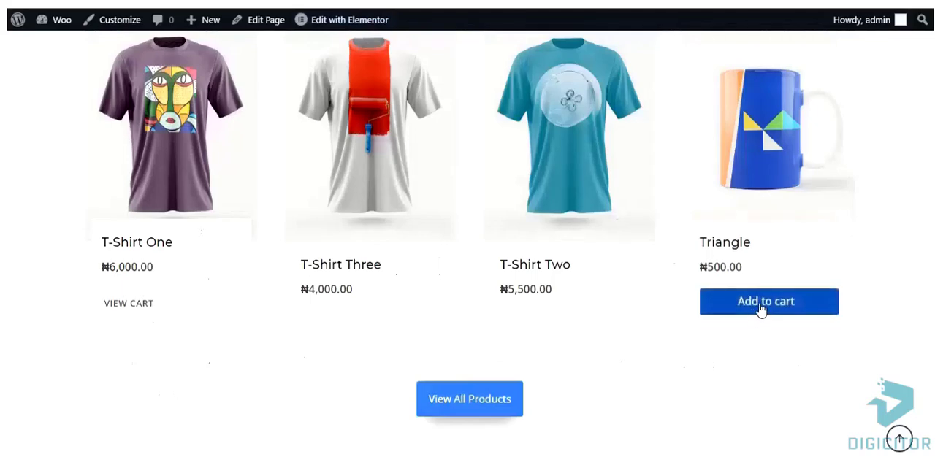
{"action": "left_click", "coordinate": [760, 310]}
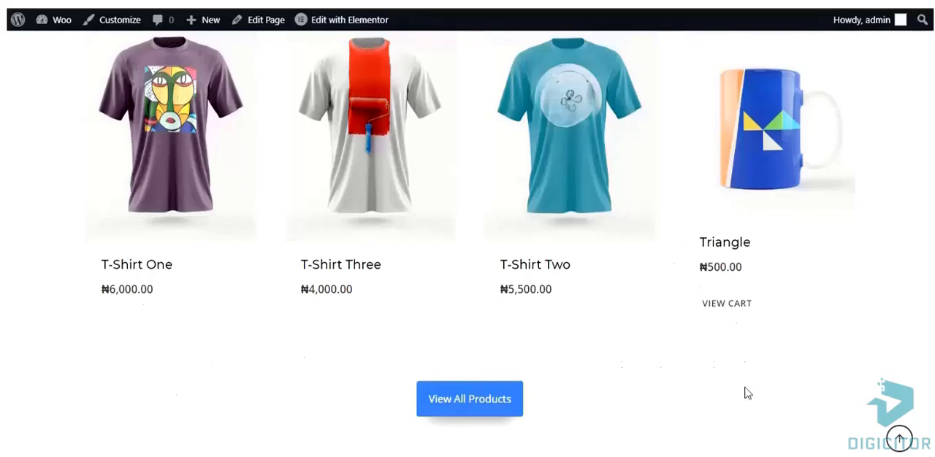
{"action": "scroll", "coordinate": [786, 355], "scroll_direction": "down", "scroll_amount": 2}
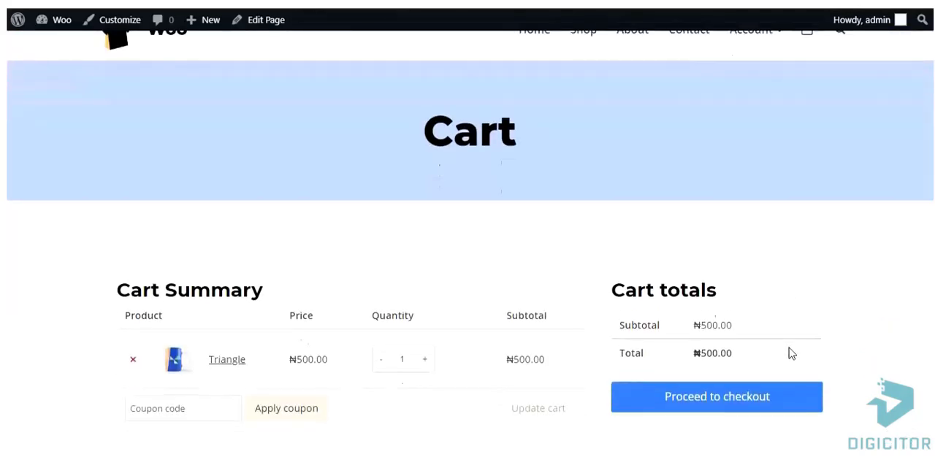